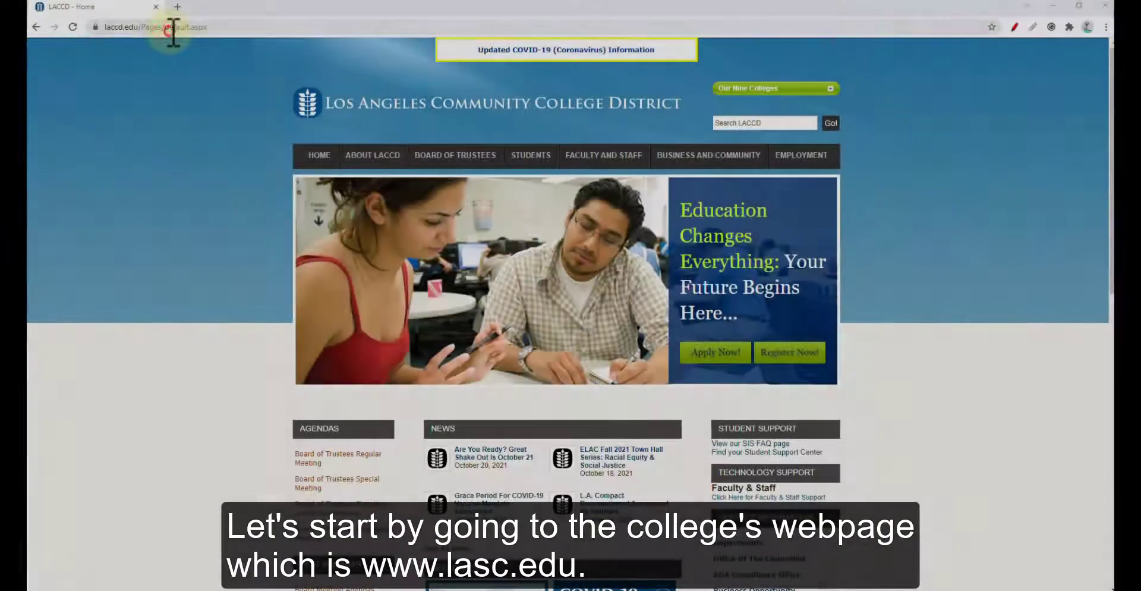
left_click(173, 28)
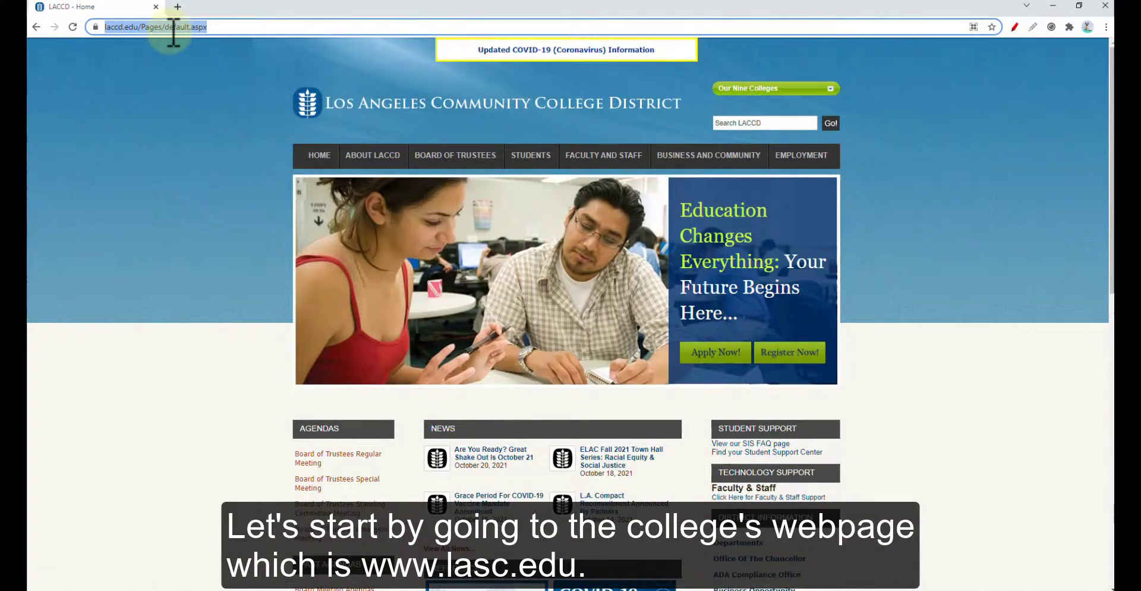
type("ww")
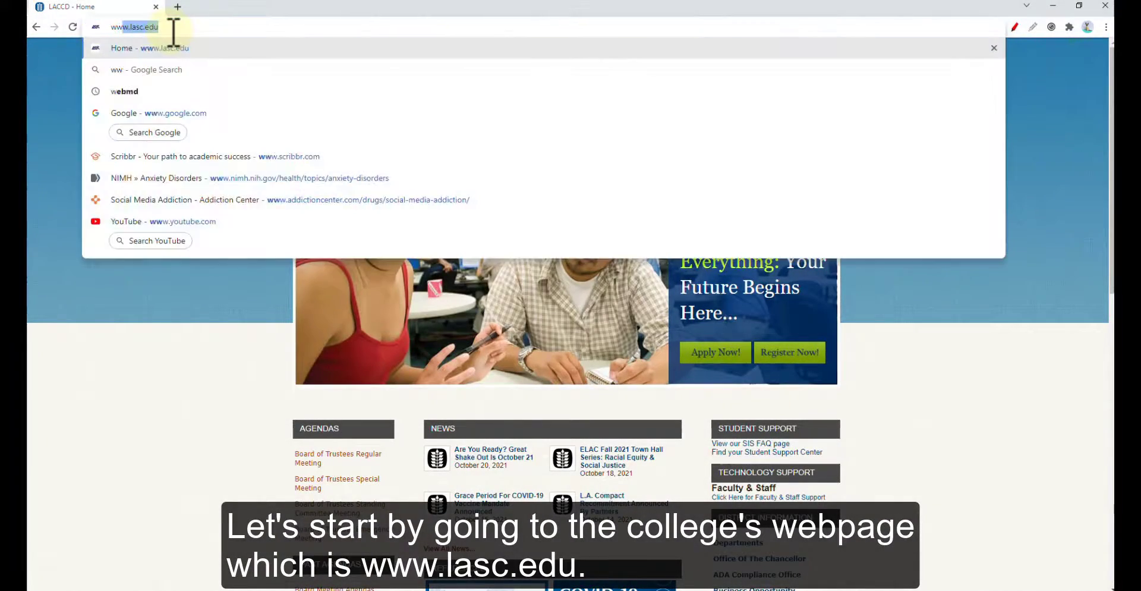
type("w.lasc.edu")
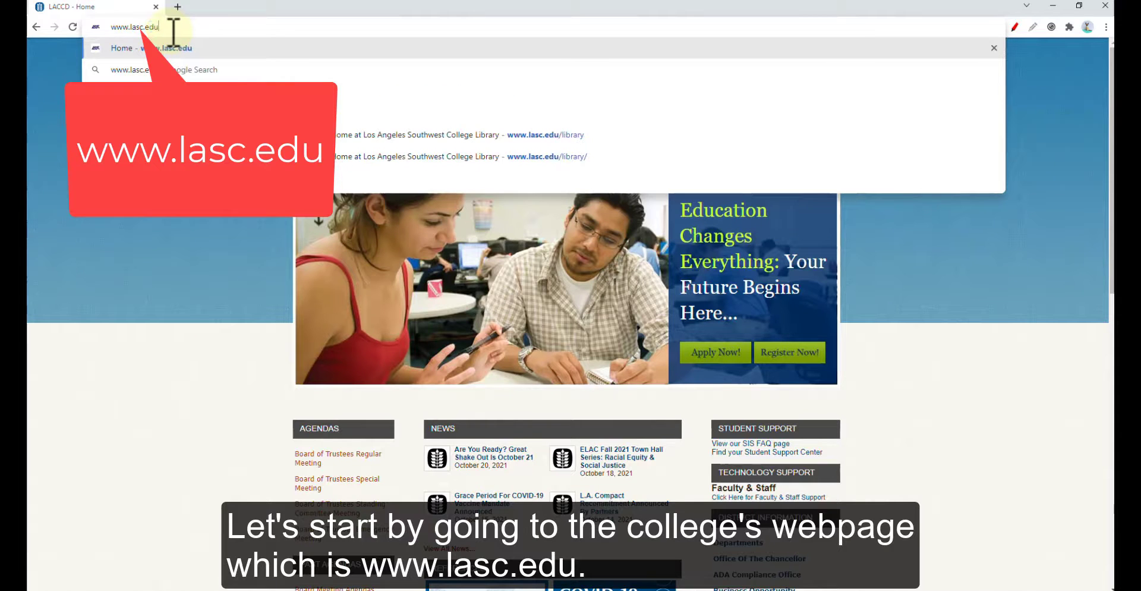
key("Return")
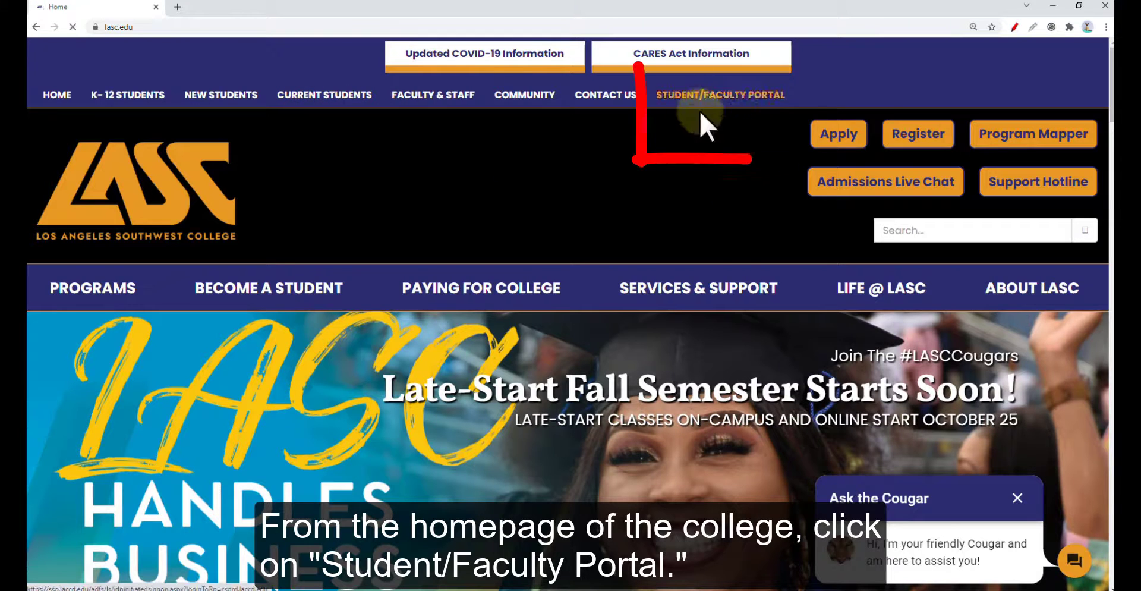
left_click(739, 100)
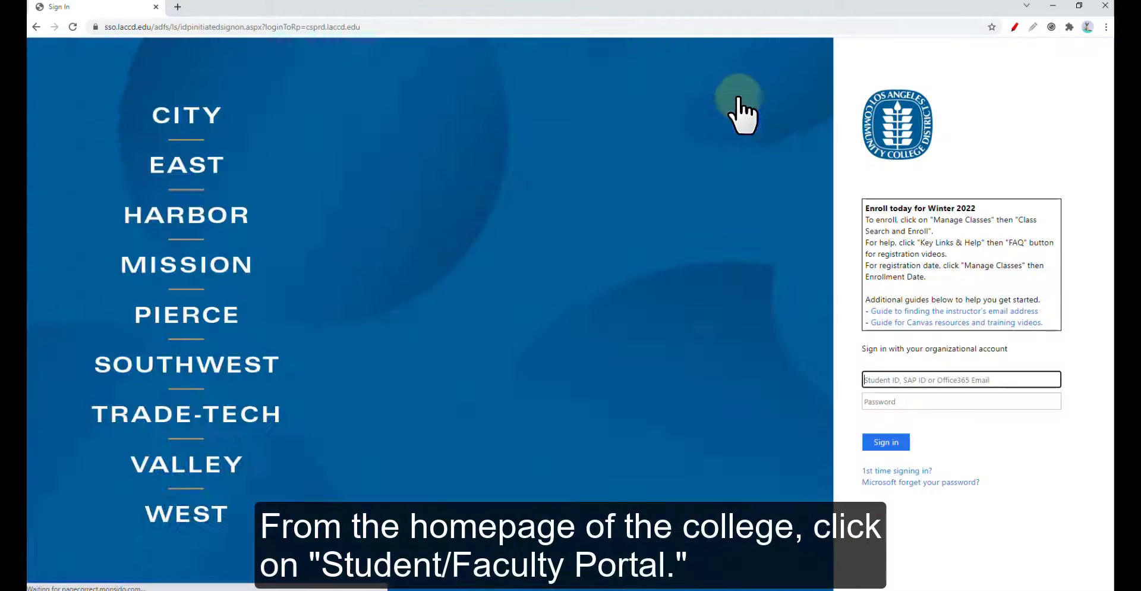
Step: Sign in to the portal with the student ID and the account password
left_click(950, 381)
type("12121")
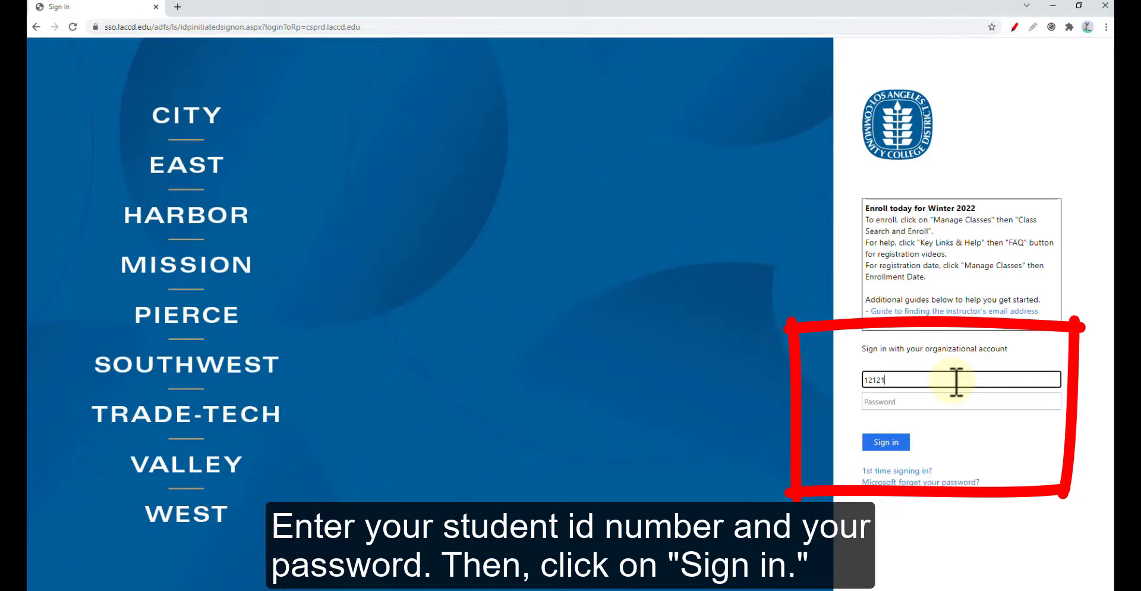
type("2121")
left_click(958, 397)
type("•••")
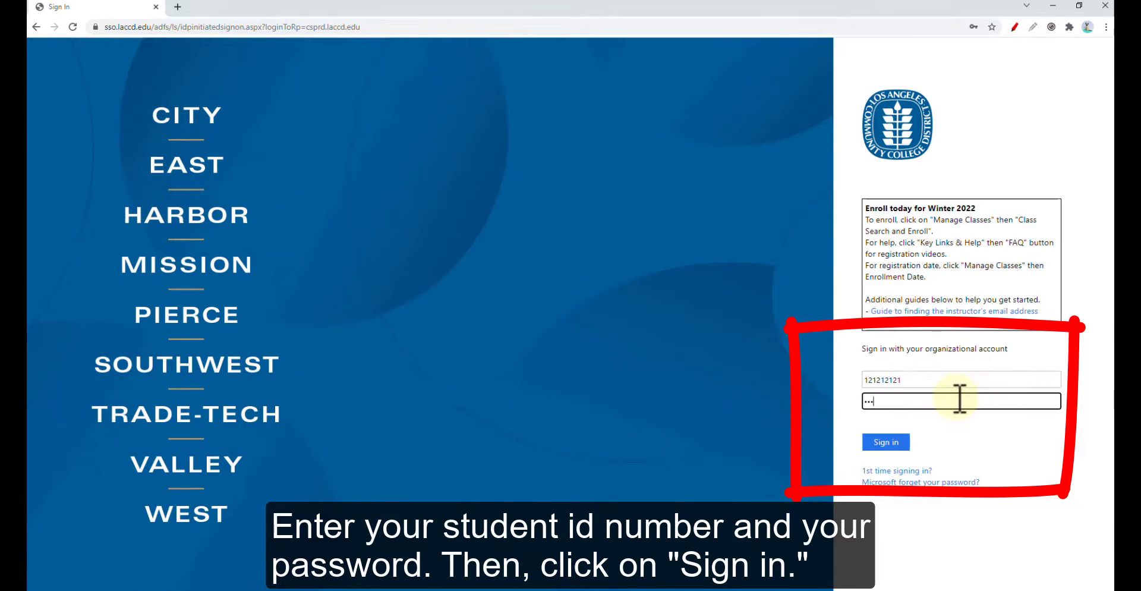
left_click(890, 442)
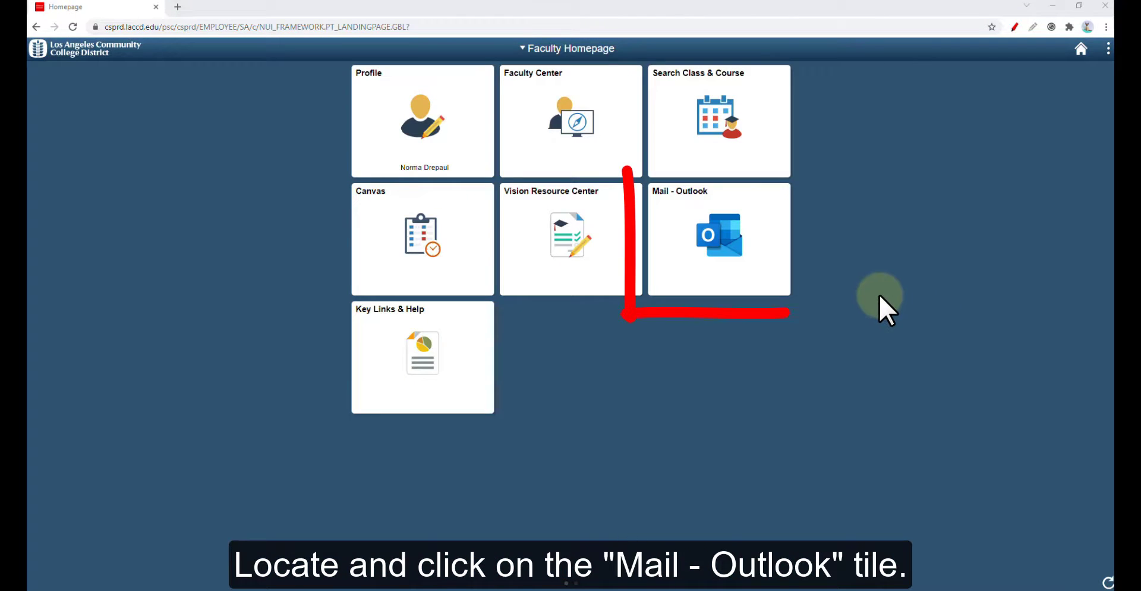
Step: Enter Office 365 through the portal's Mail - Outlook tile, staying signed in, and create a new blank document in Word Online
left_click(734, 238)
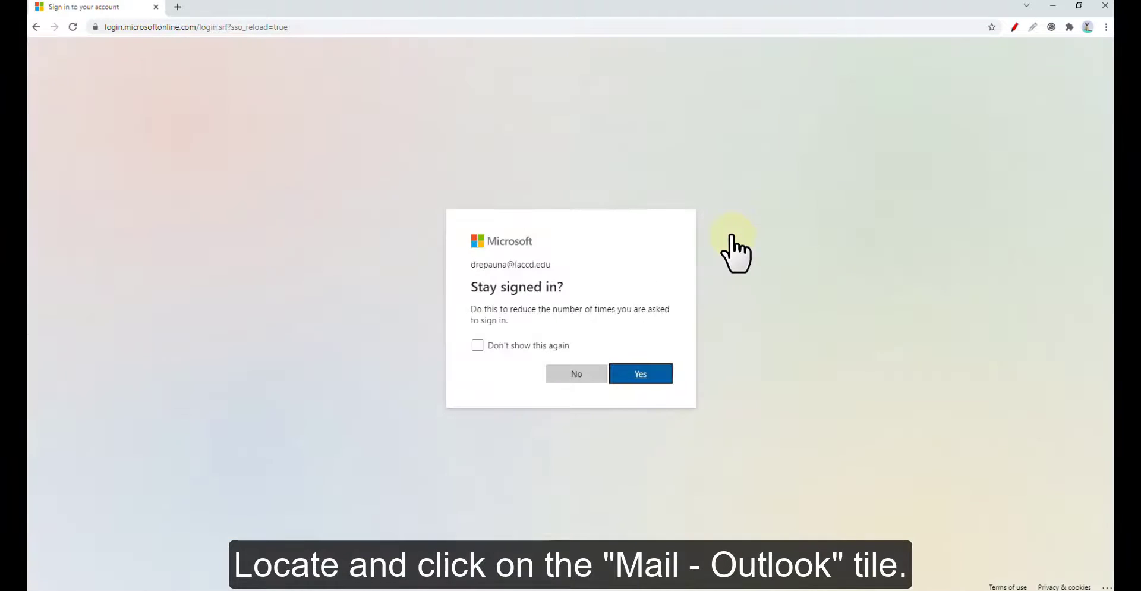
left_click(659, 379)
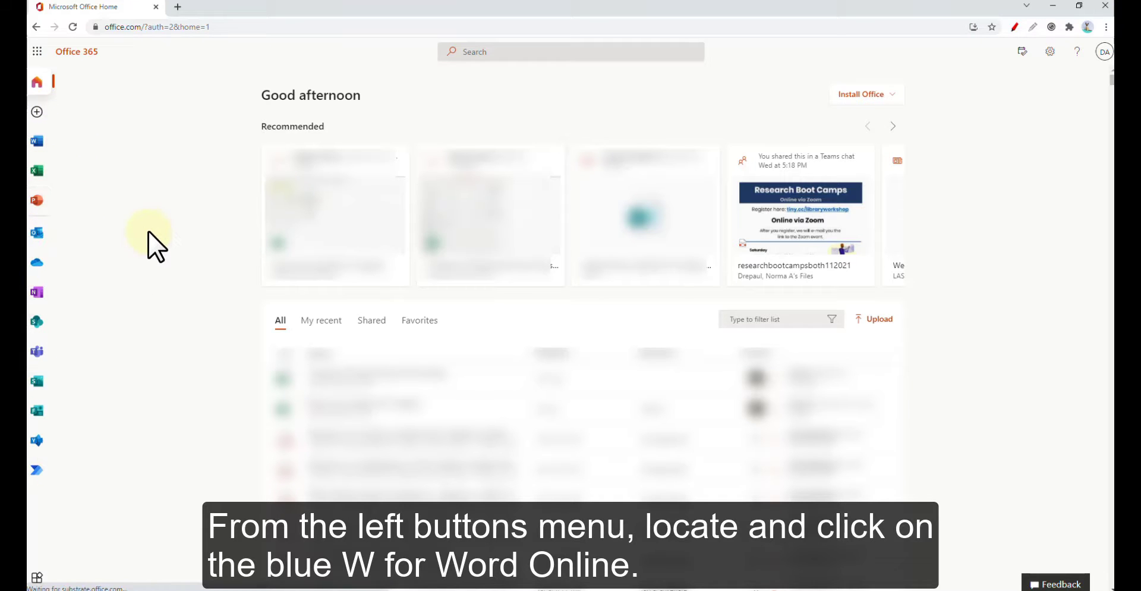
left_click(38, 141)
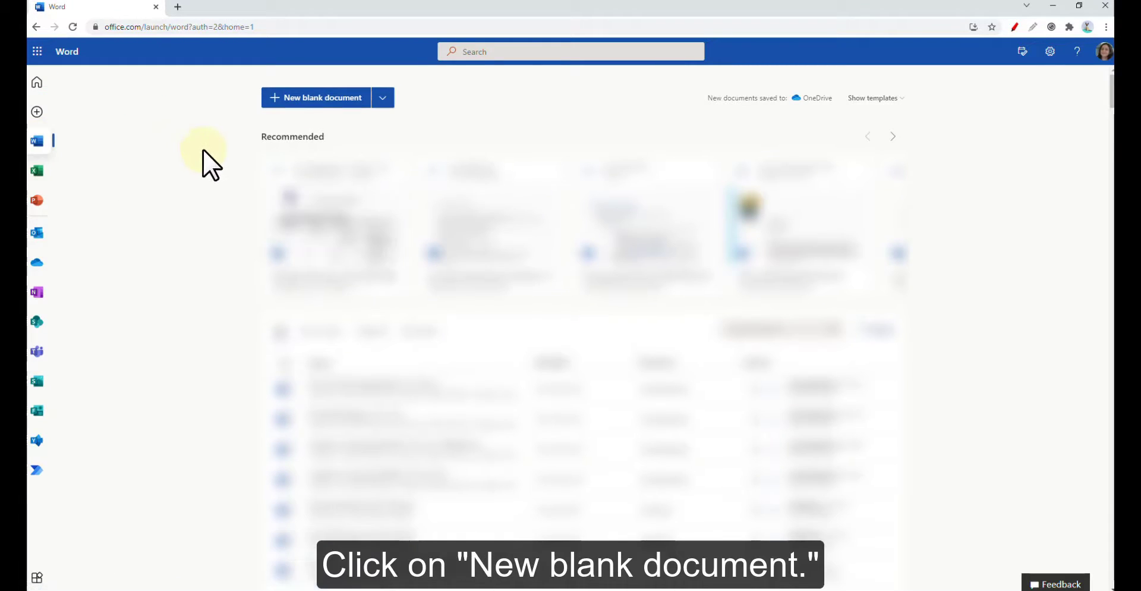
left_click(314, 98)
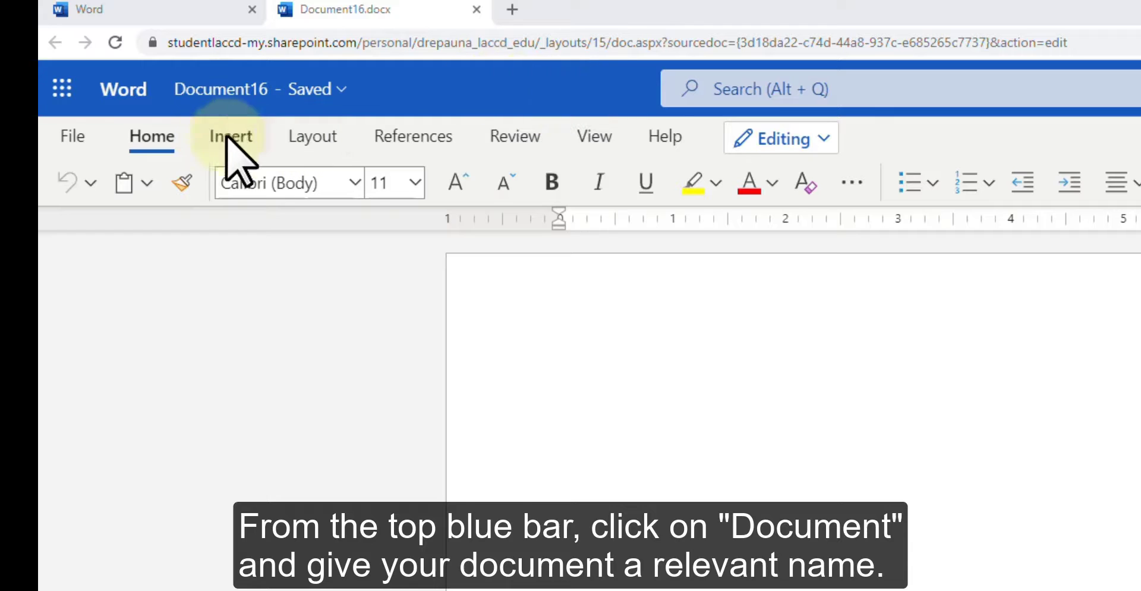
Step: Rename the new document as "social media and teens"
left_click(228, 89)
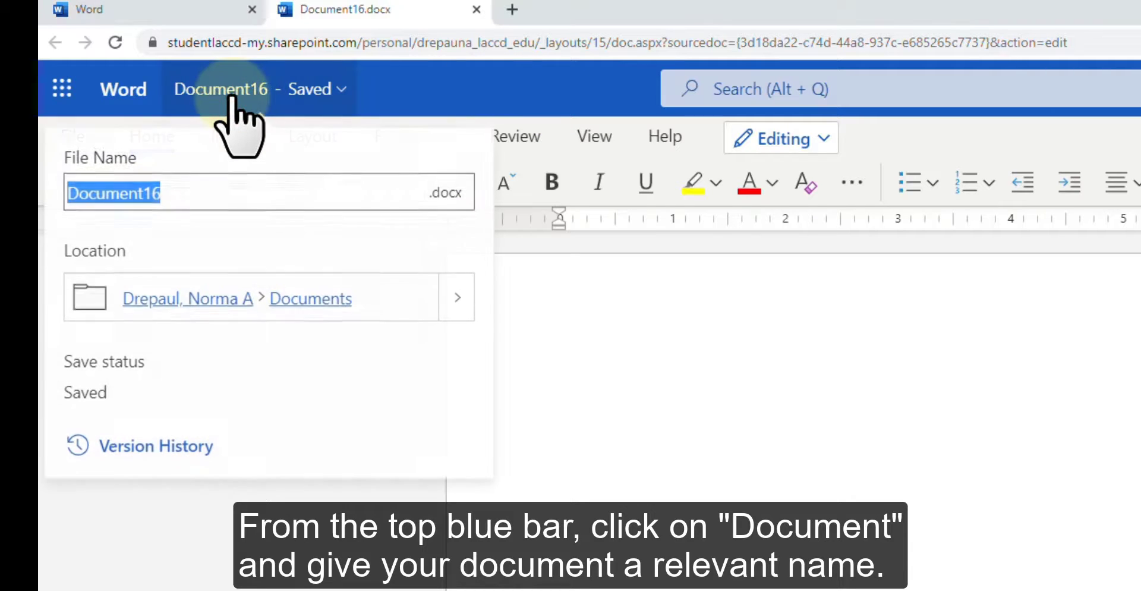
left_click(218, 195)
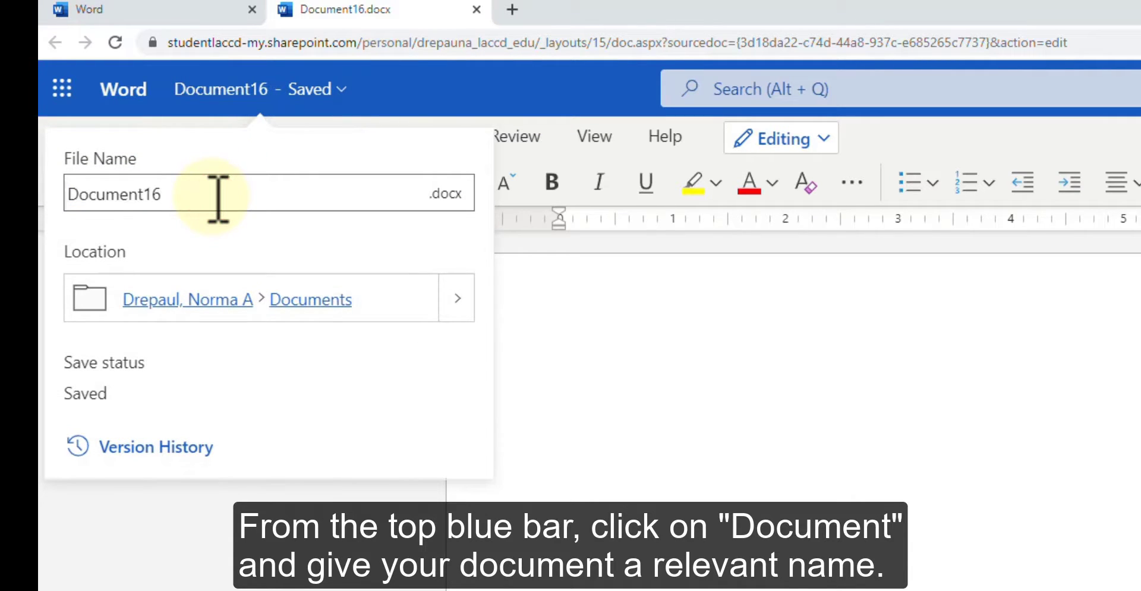
key("BackSpace")
key("BackSpace")
key("BackSpace")
key("BackSpace")
key("BackSpace")
key("BackSpace")
key("BackSpace")
type("s")
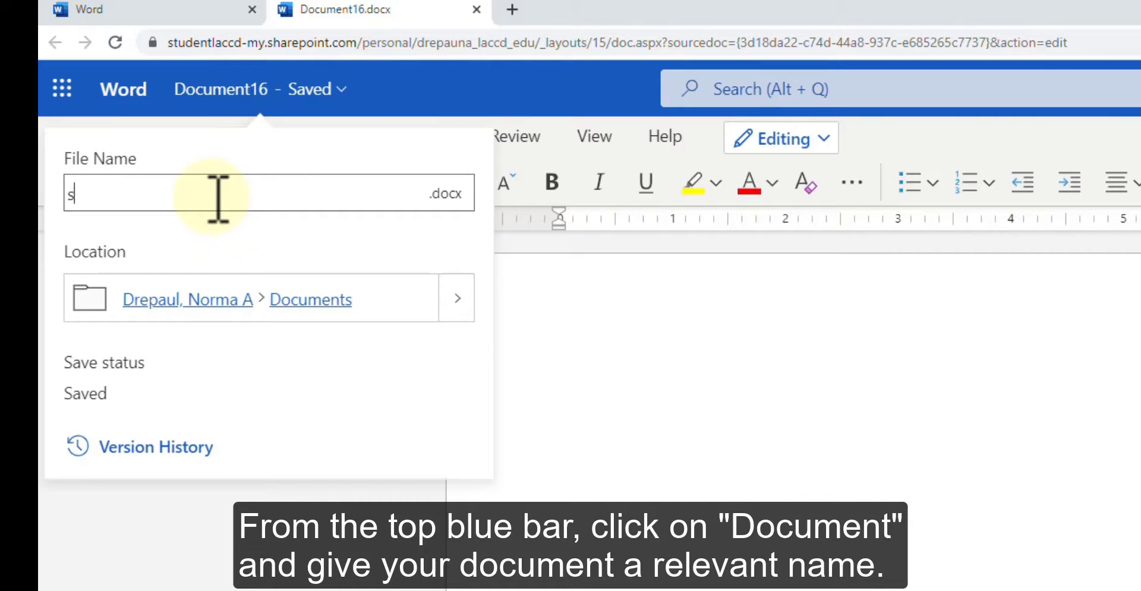
type("ocial media and teens")
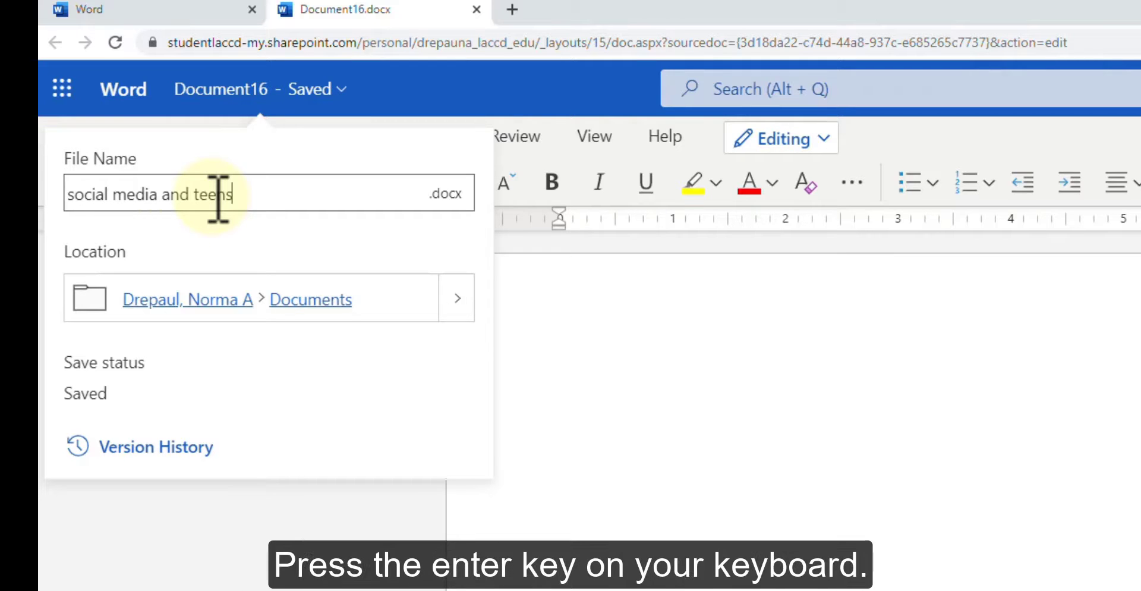
key("Return")
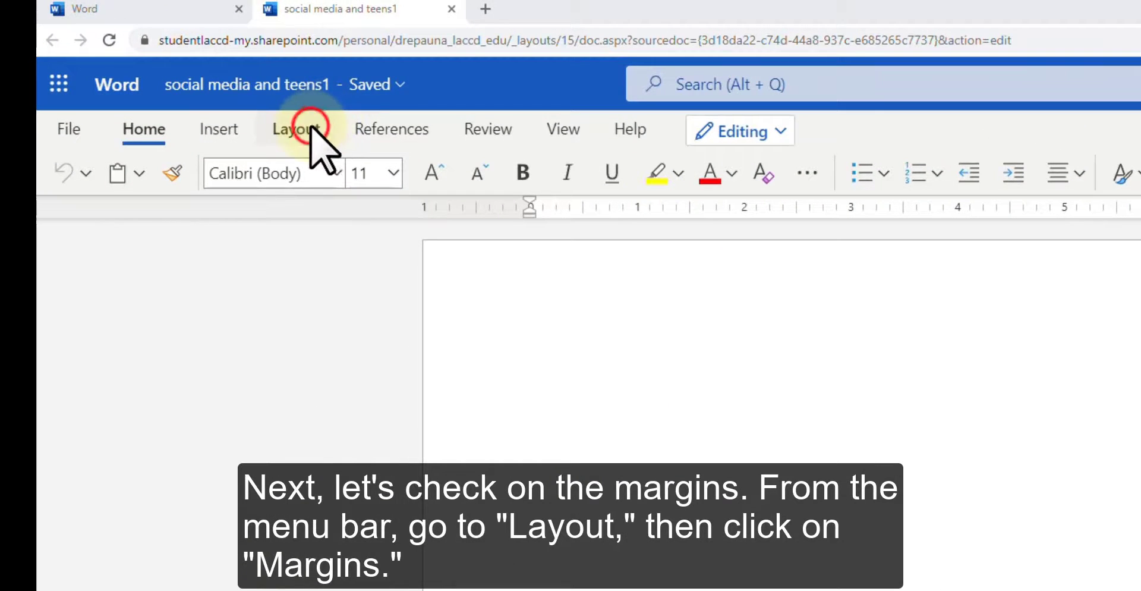
Step: Set the page margins to the Normal preset, with 1" on all four sides
left_click(305, 129)
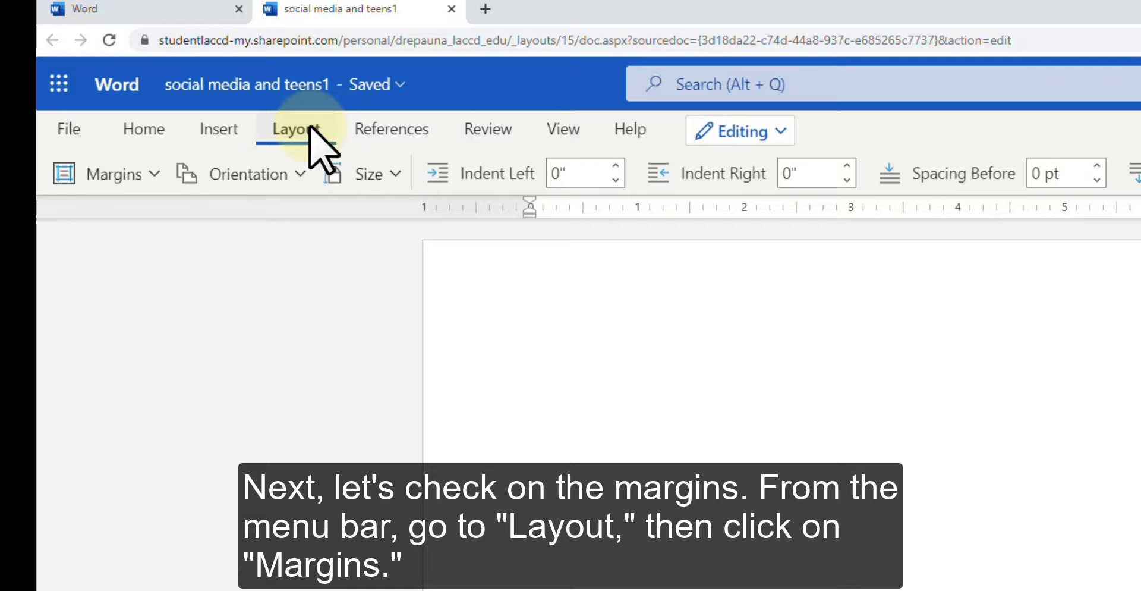
left_click(113, 173)
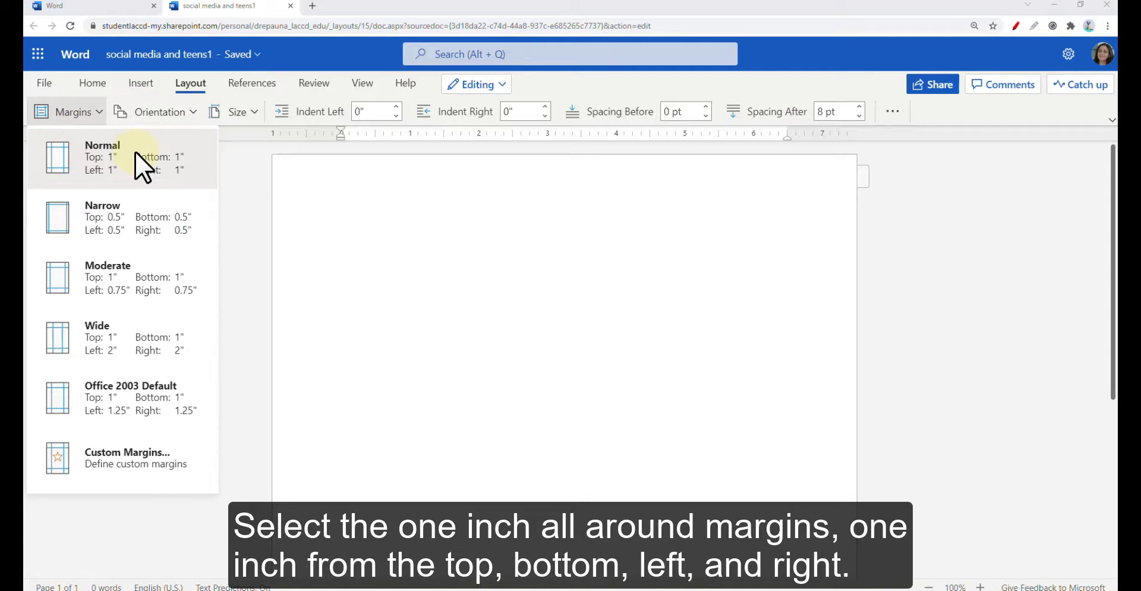
left_click(159, 162)
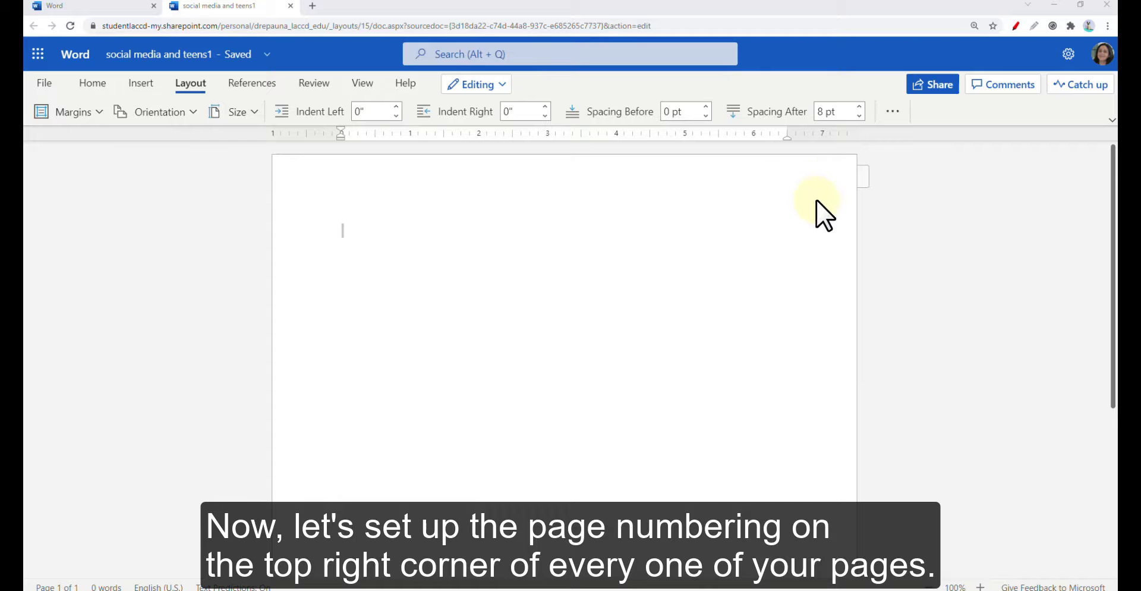
Step: Insert page numbers in the upper-right corner of the page header, without a page count
left_click(141, 84)
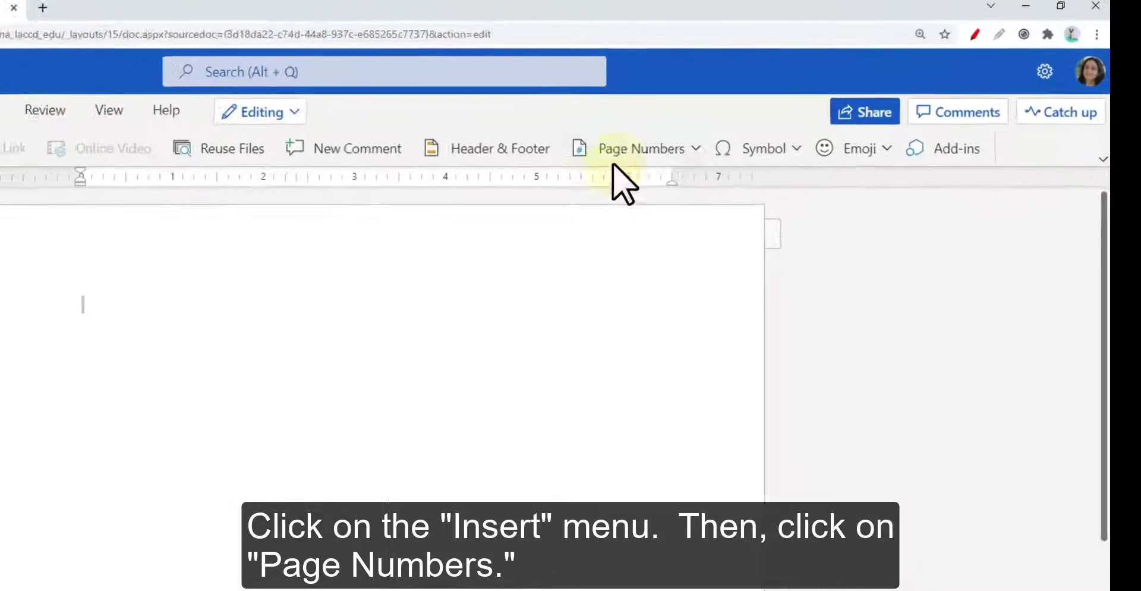
left_click(637, 147)
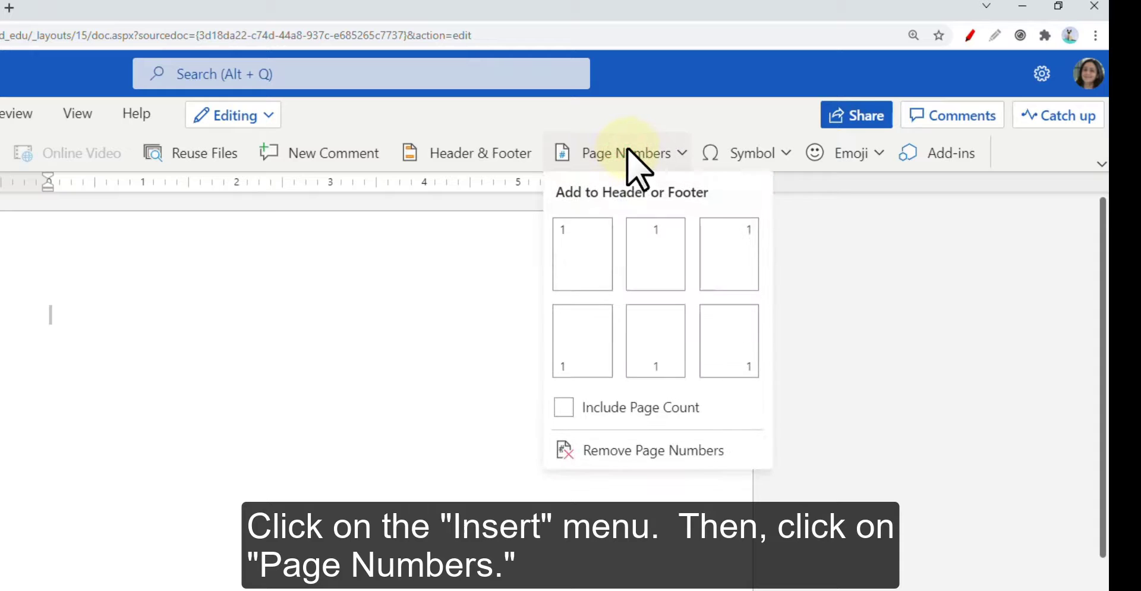
left_click(732, 243)
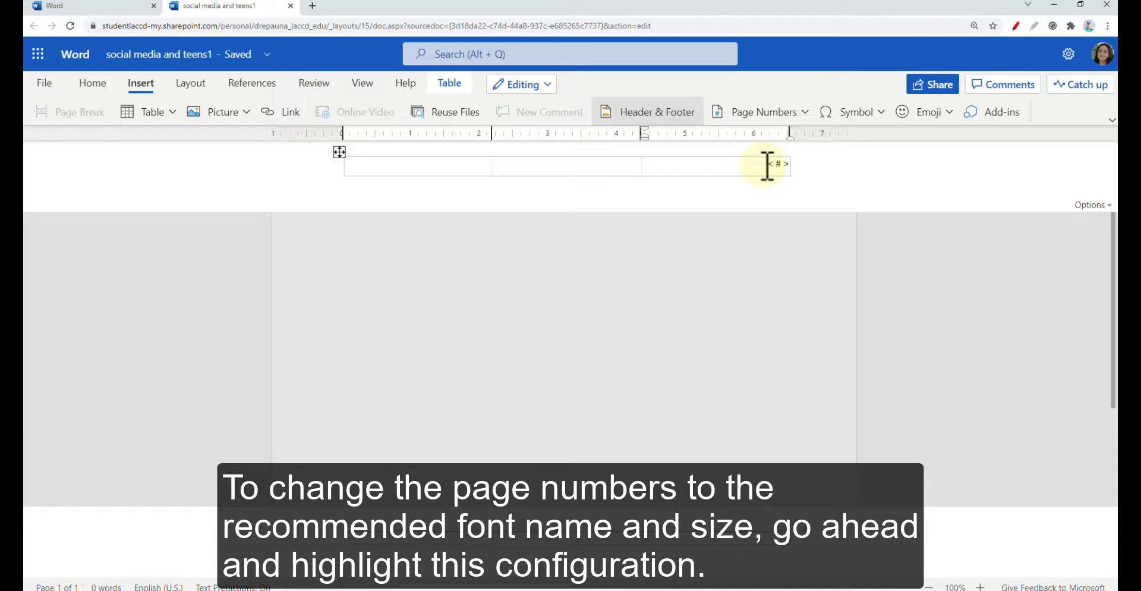
Step: Format the page number placeholder in the header as Times New Roman, size 12, and return to the document body
left_click_drag(771, 165, 791, 162)
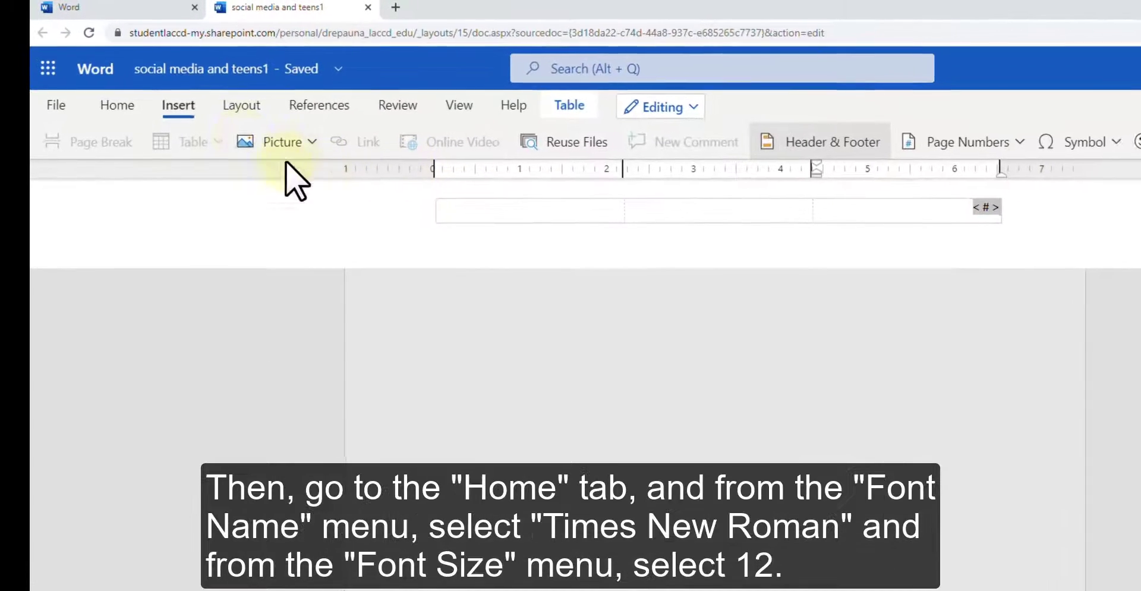
left_click(117, 106)
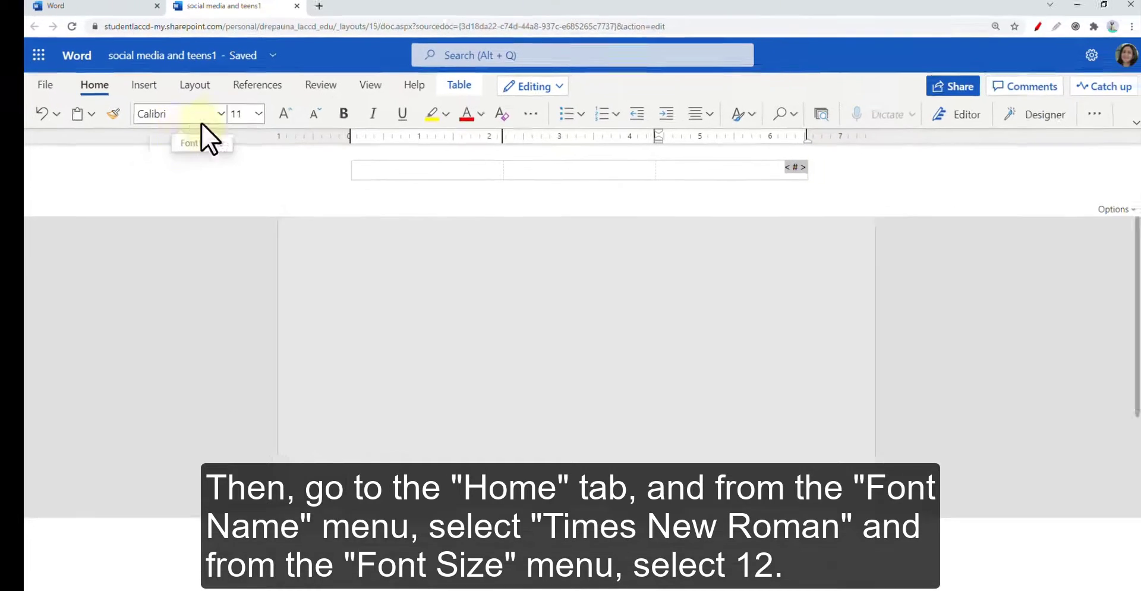
left_click(220, 114)
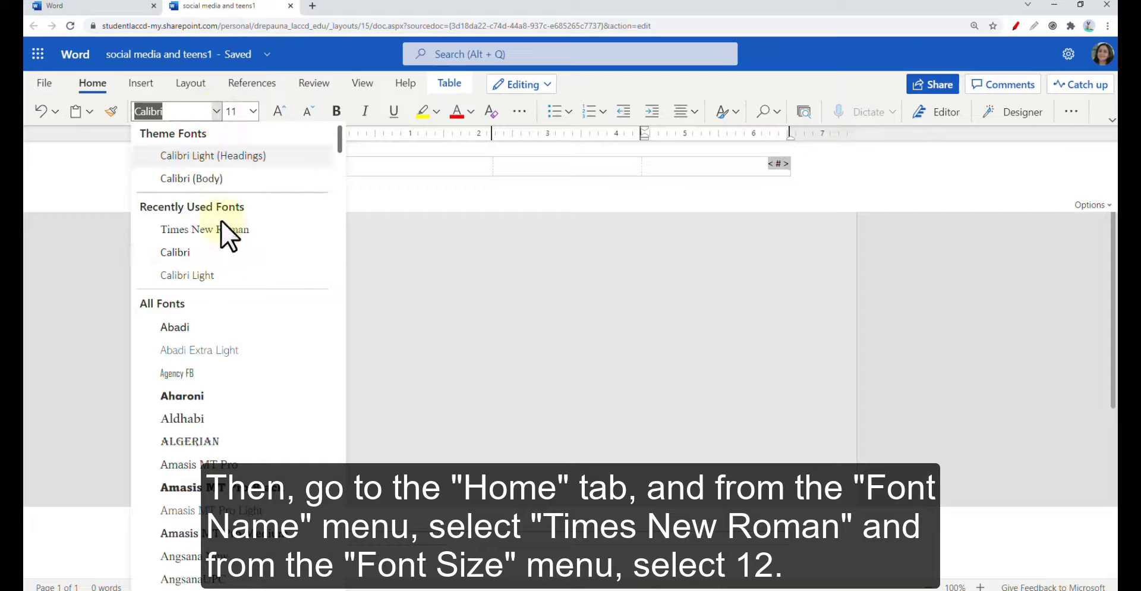
left_click(215, 229)
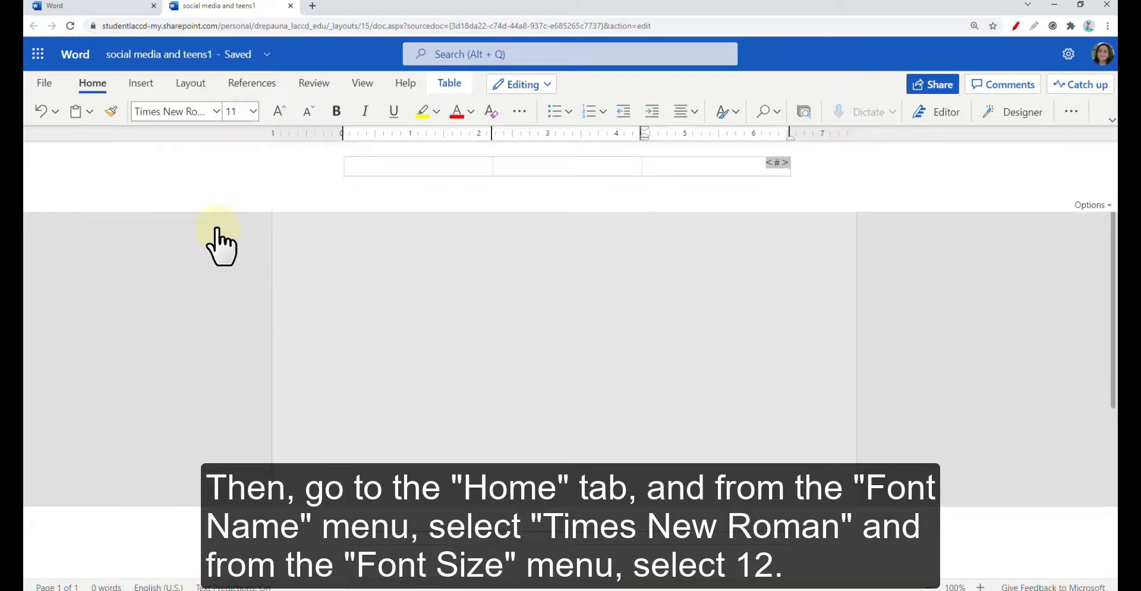
left_click(252, 111)
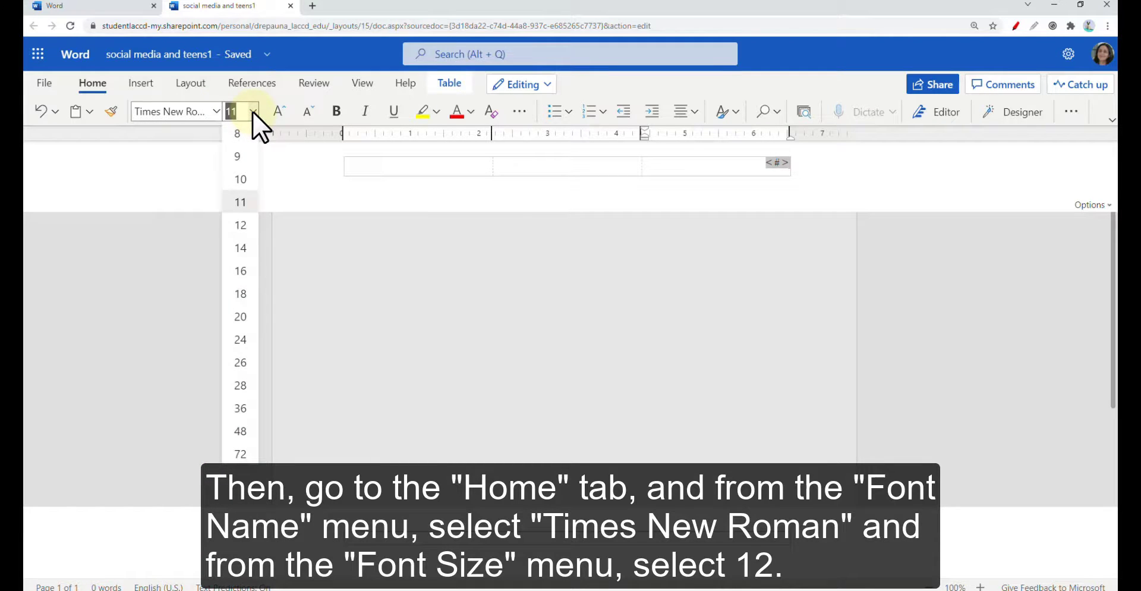
left_click(239, 226)
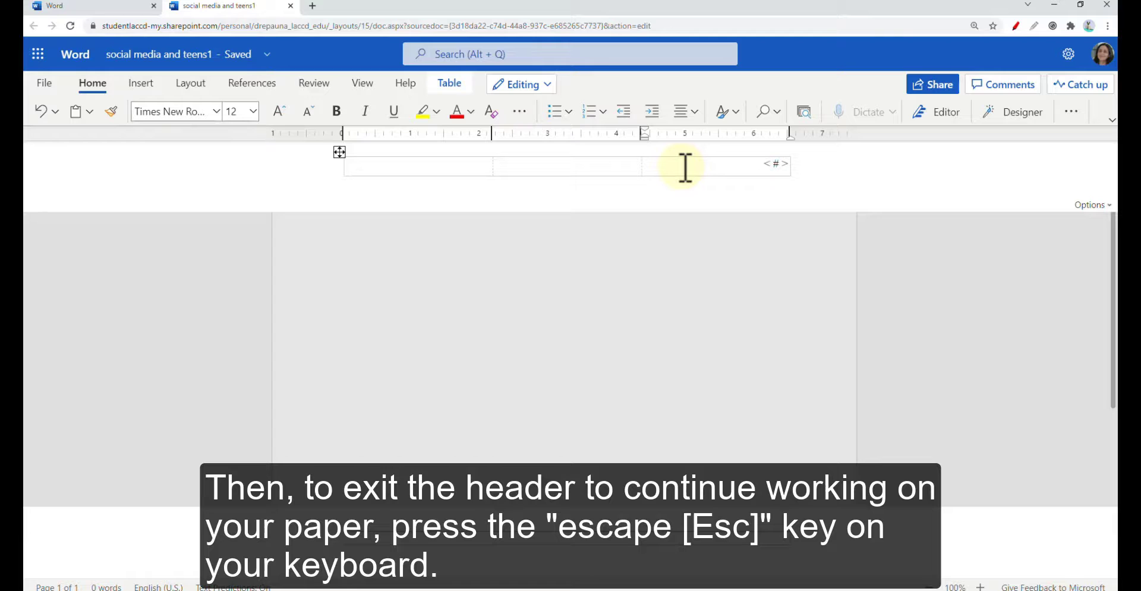
key("Escape")
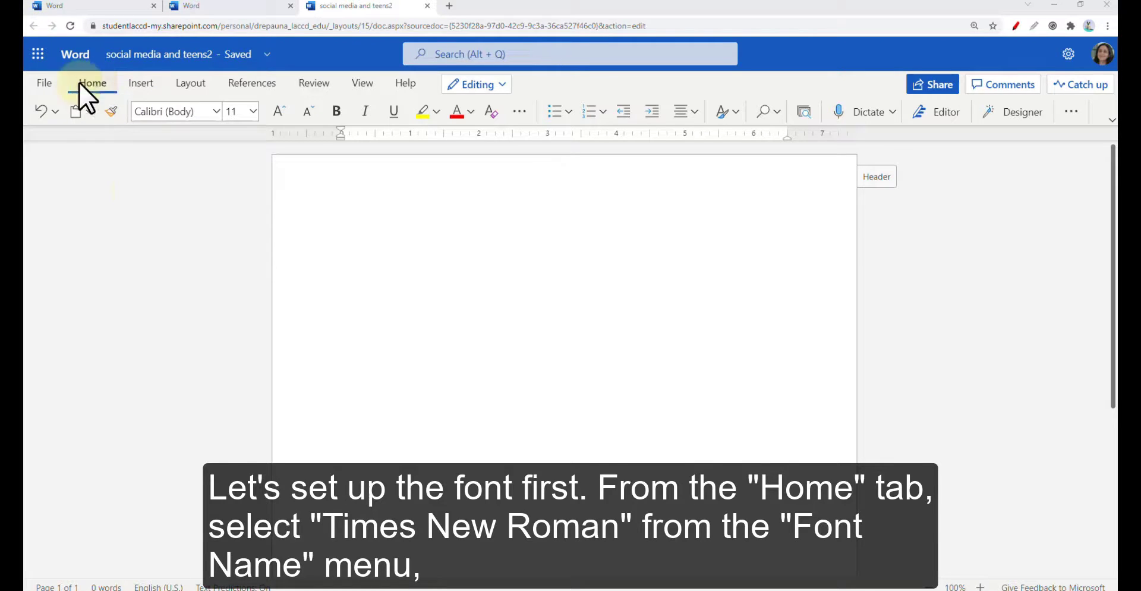
Step: Set the font of the blank document body to Times New Roman, size 12
left_click(216, 111)
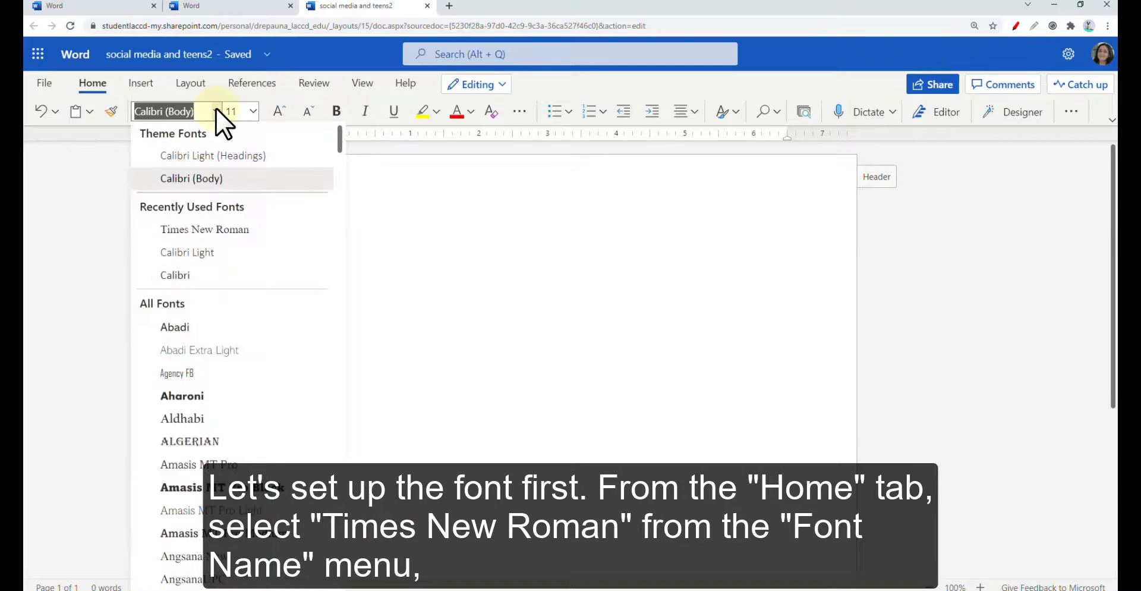
left_click(204, 230)
left_click(251, 112)
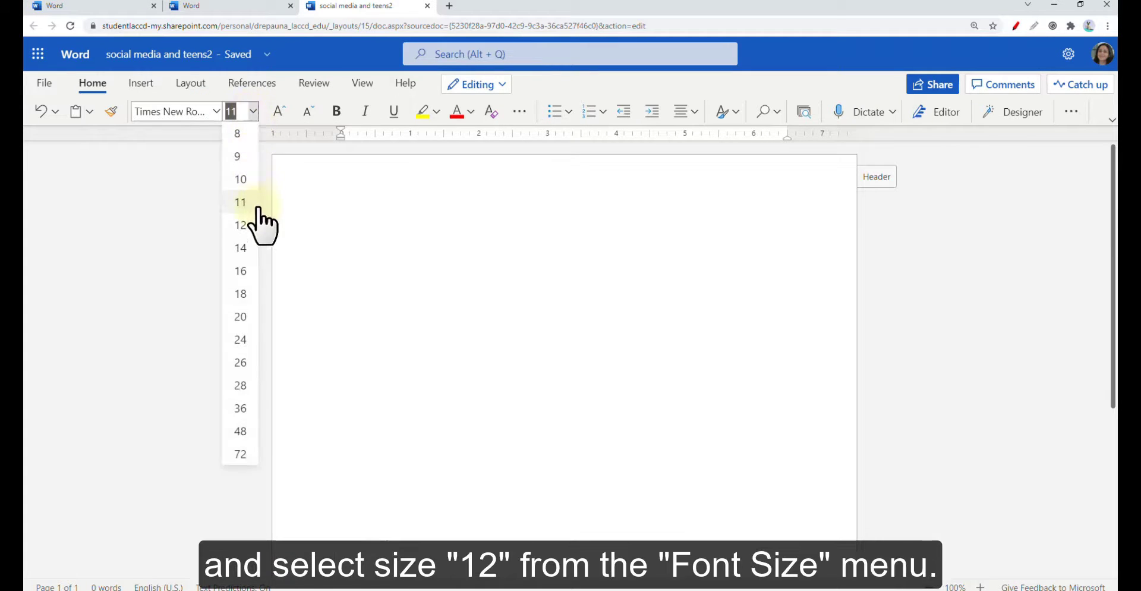
left_click(241, 225)
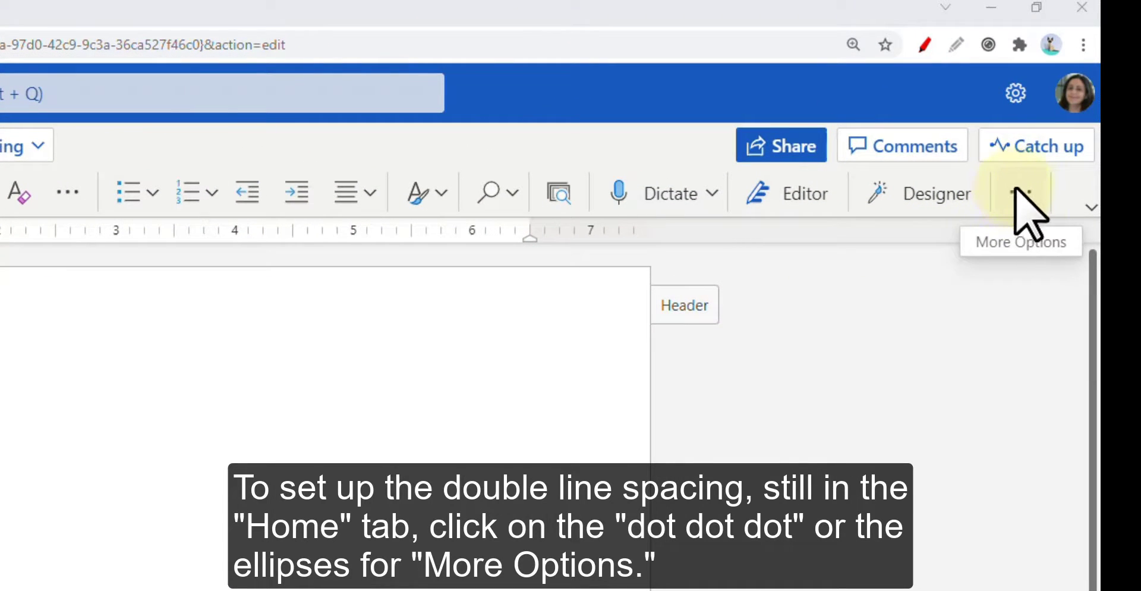
Step: Set the paragraph spacing to 0 pt before and 0 pt after, with Double line spacing
left_click(1016, 195)
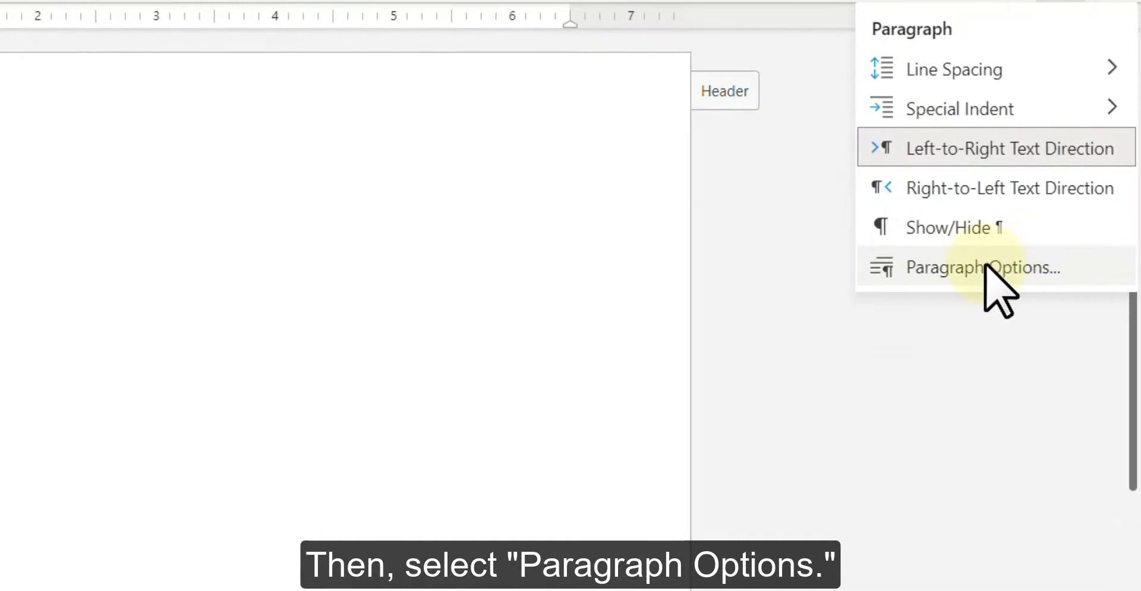
left_click(984, 266)
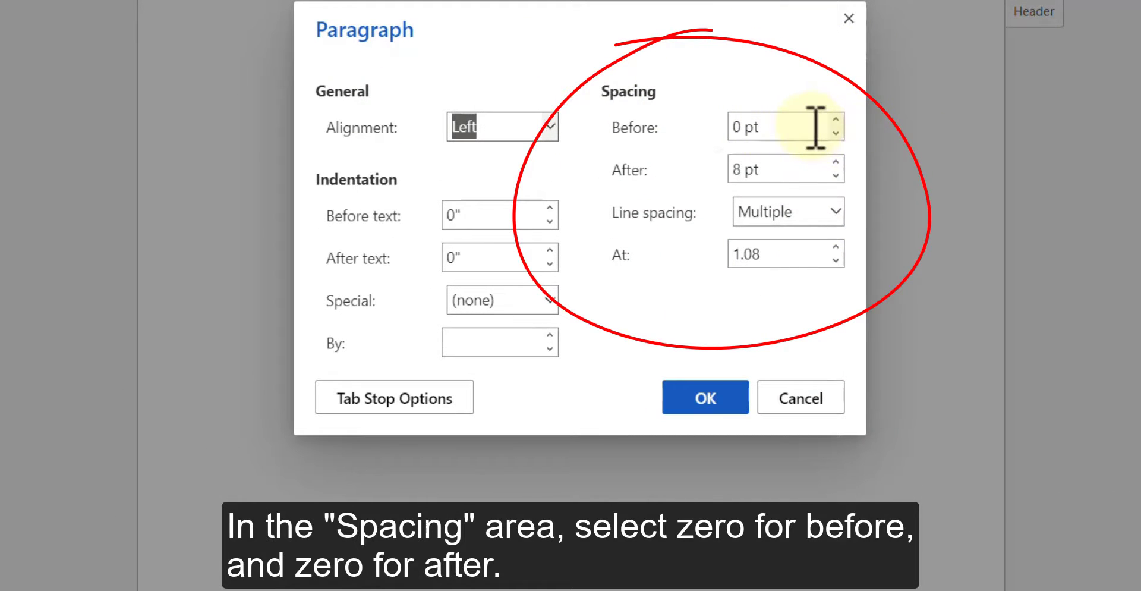
left_click(835, 177)
left_click(835, 176)
left_click(836, 175)
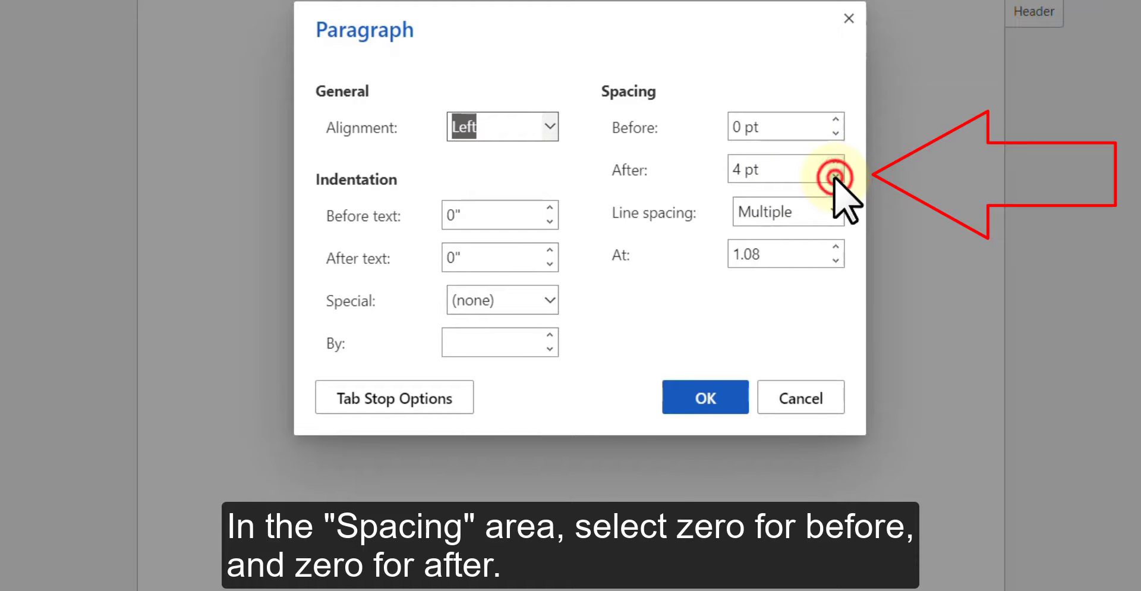
left_click(836, 176)
left_click(836, 176)
left_click(835, 175)
left_click(835, 176)
left_click(833, 214)
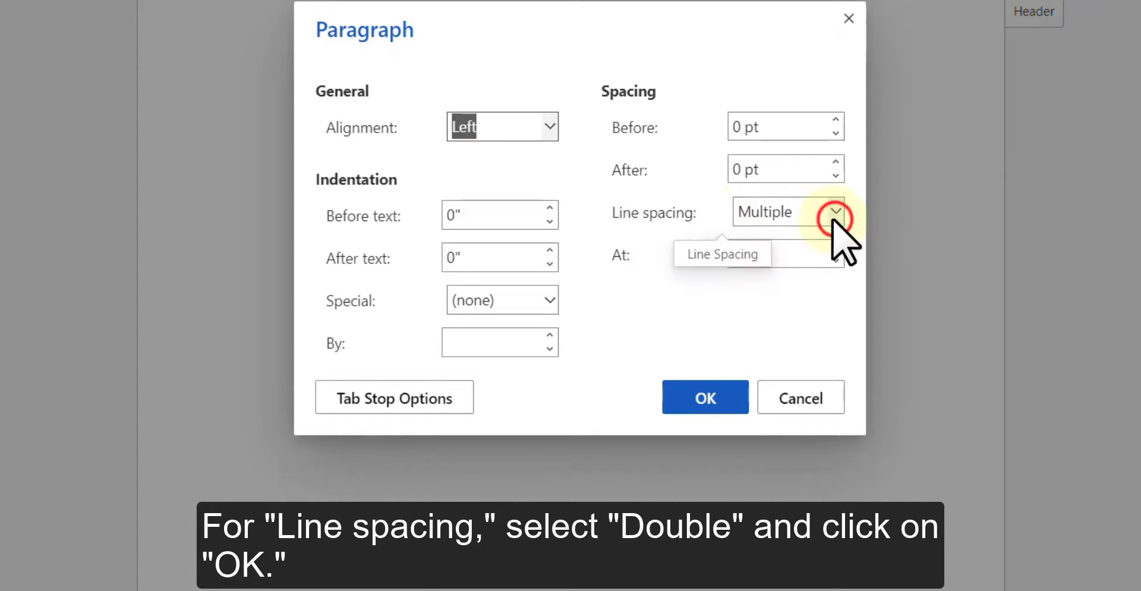
left_click(788, 311)
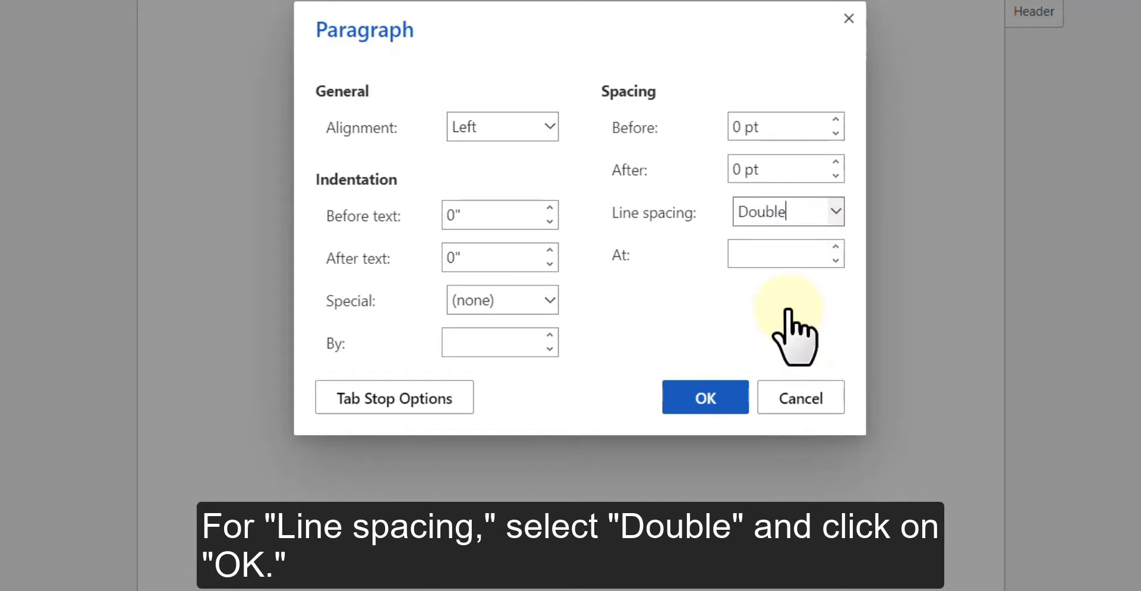
left_click(704, 397)
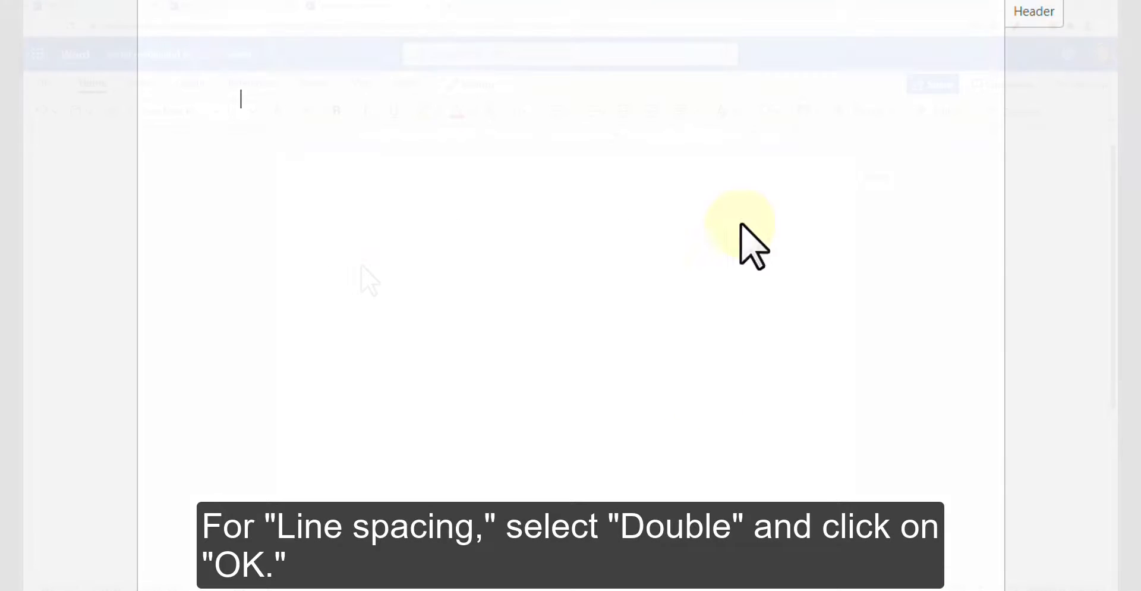
Step: Add three line breaks from the top of the first page and center-align the line for the title
left_click(281, 134)
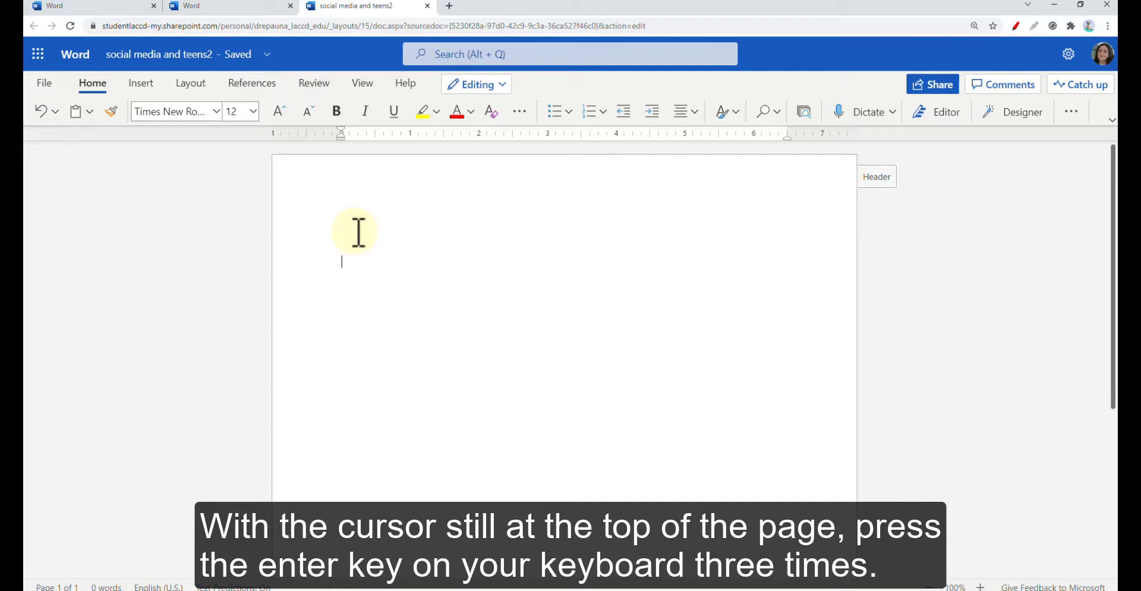
key("Return")
key("Return")
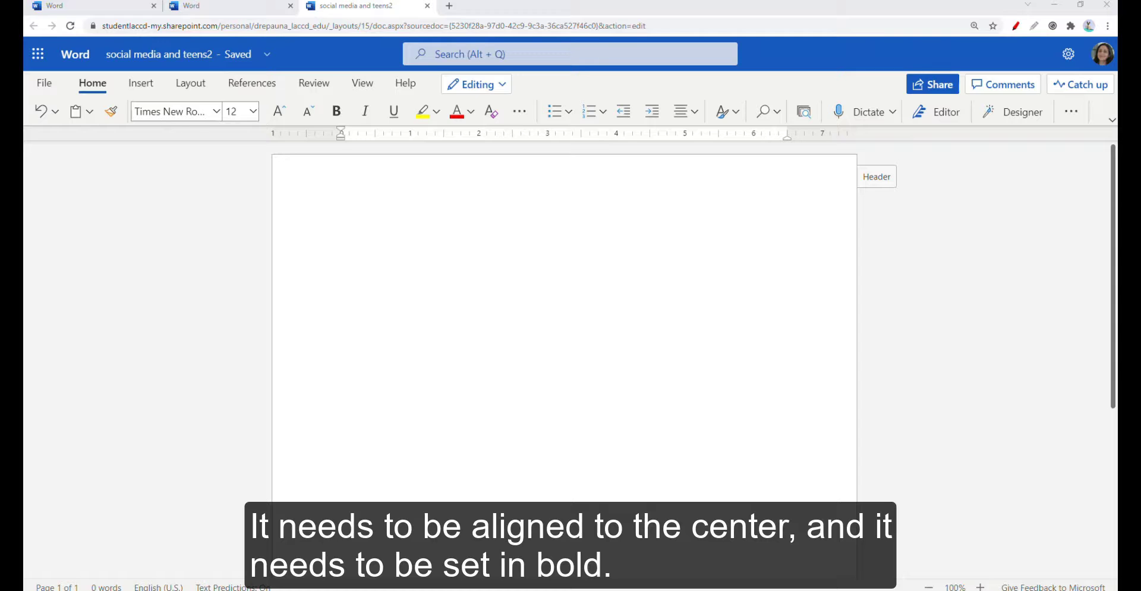
left_click(585, 303)
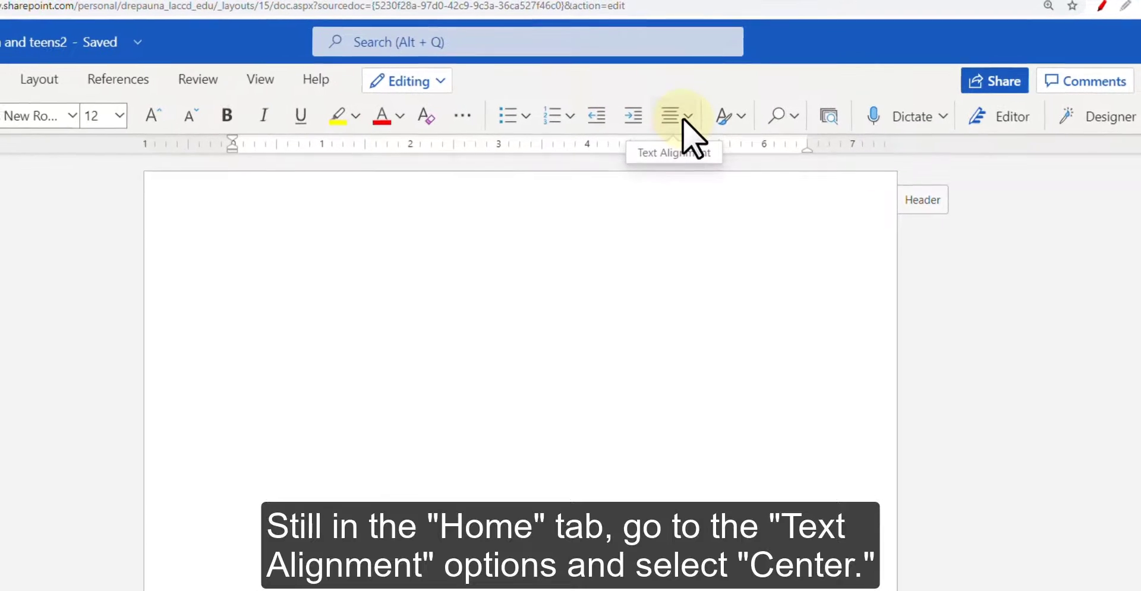
left_click(683, 118)
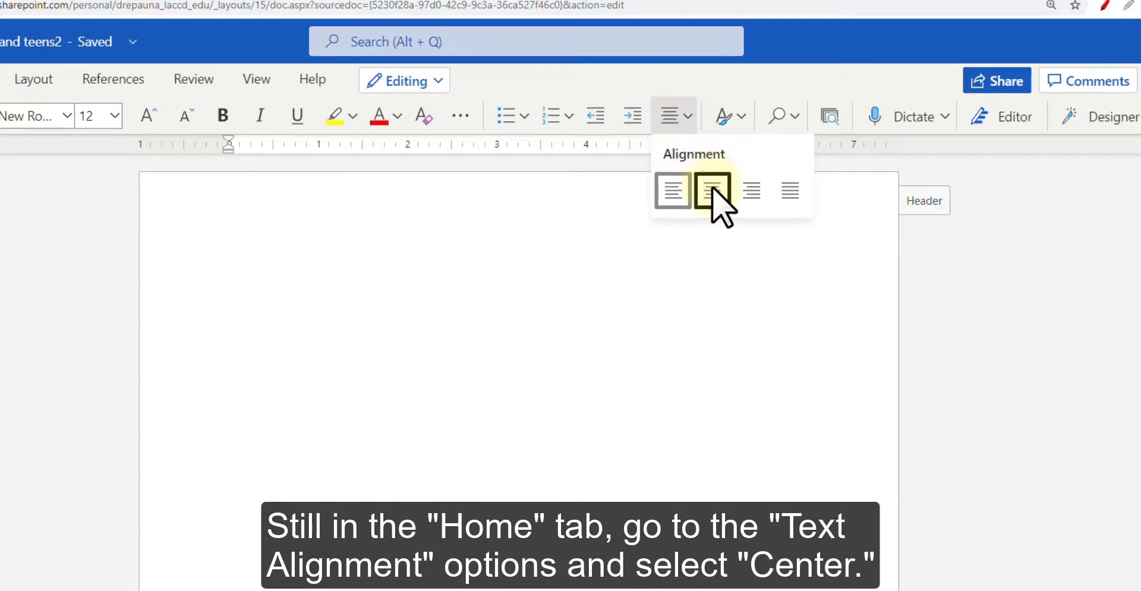
left_click(715, 188)
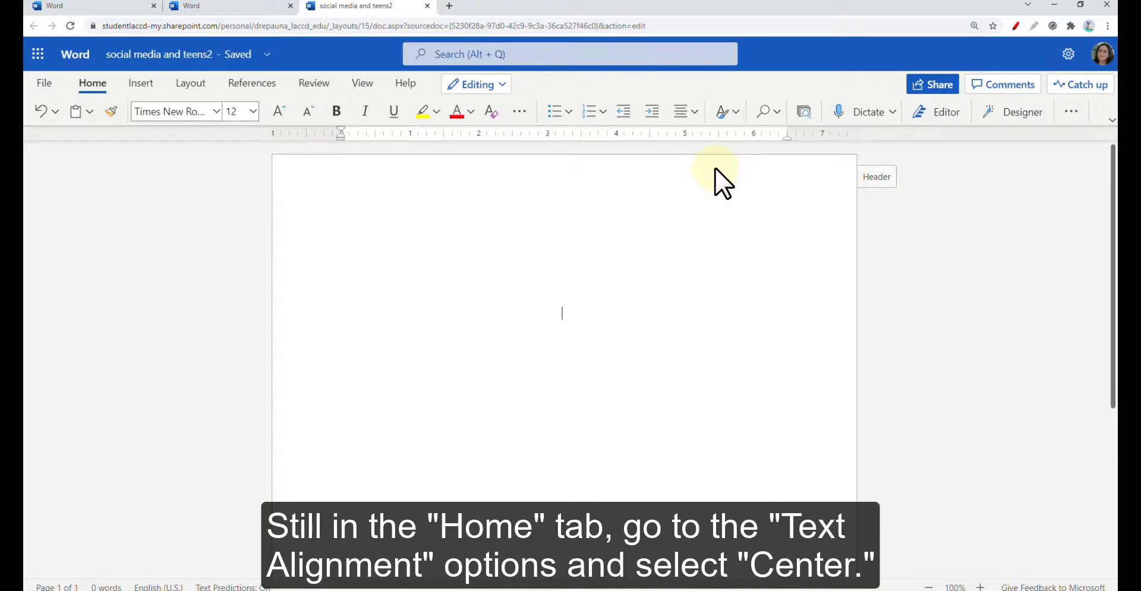
Step: Enter the title "Social Media and Teens" in bold, turn bold off, and leave one blank line below it
left_click(337, 112)
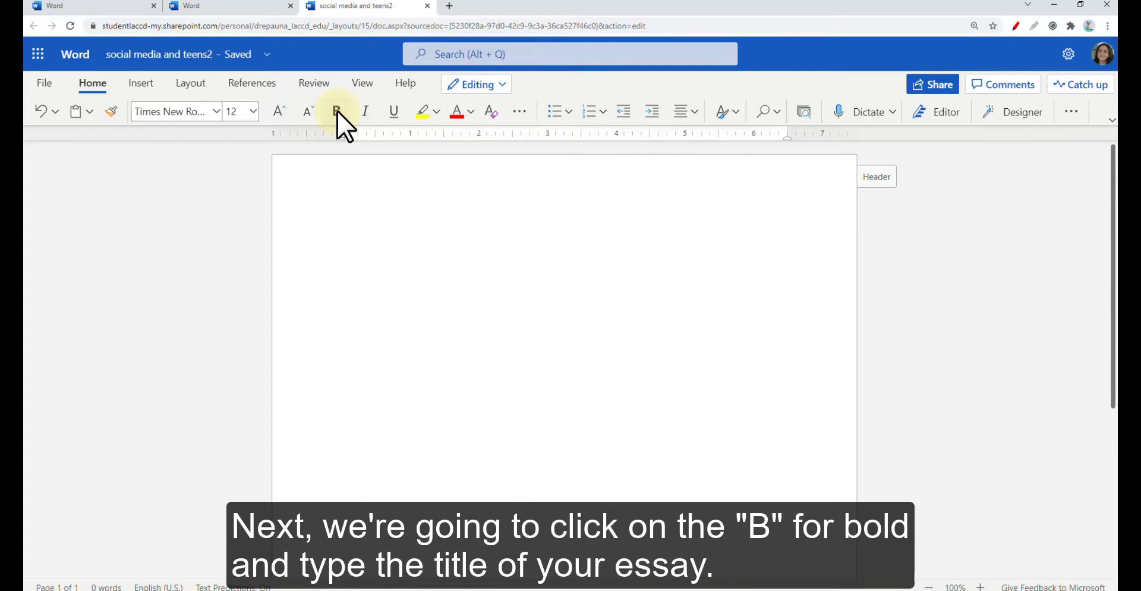
type("Social Media and Teens")
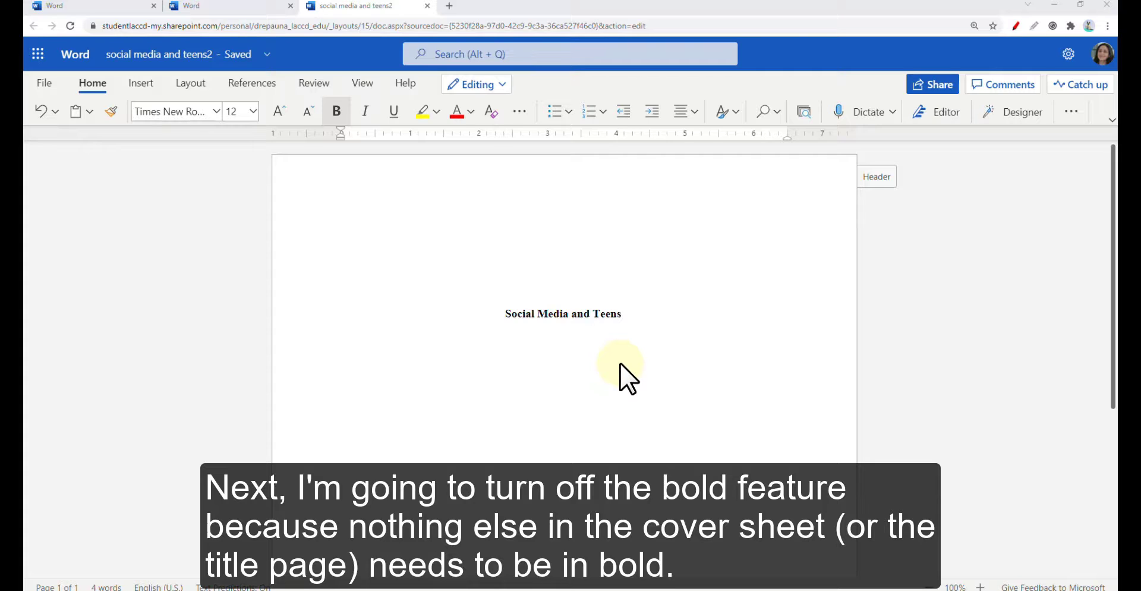
left_click(629, 315)
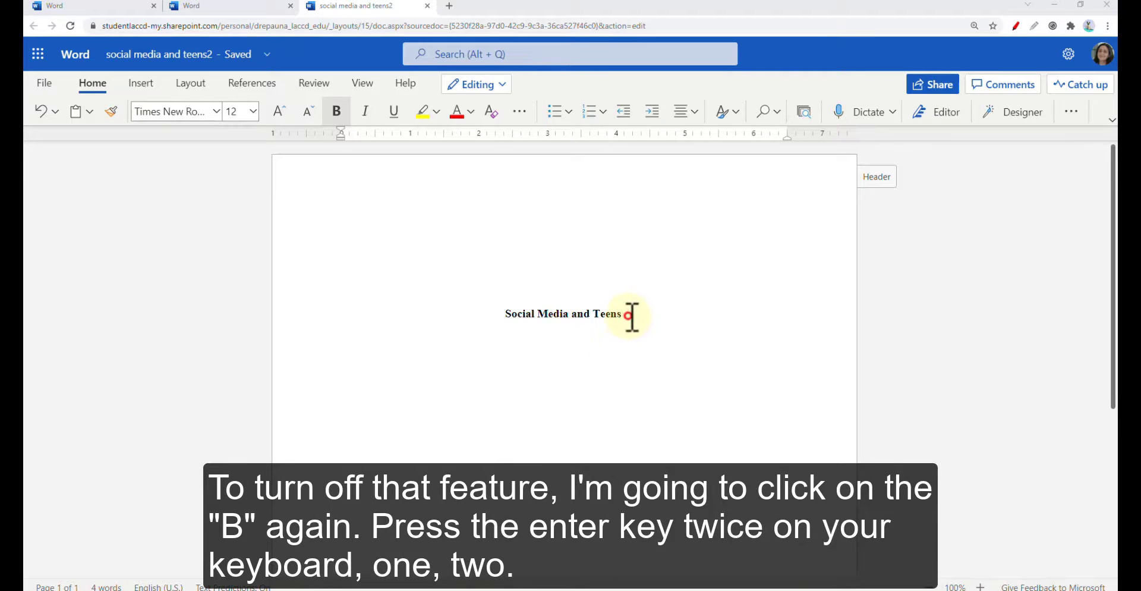
left_click(337, 111)
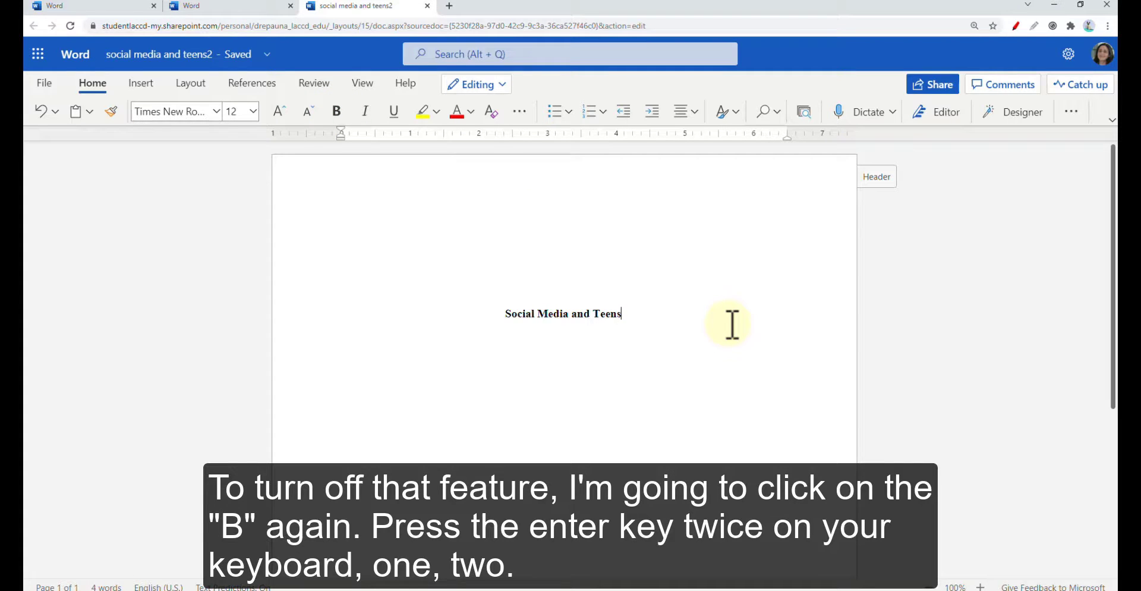
key("Return")
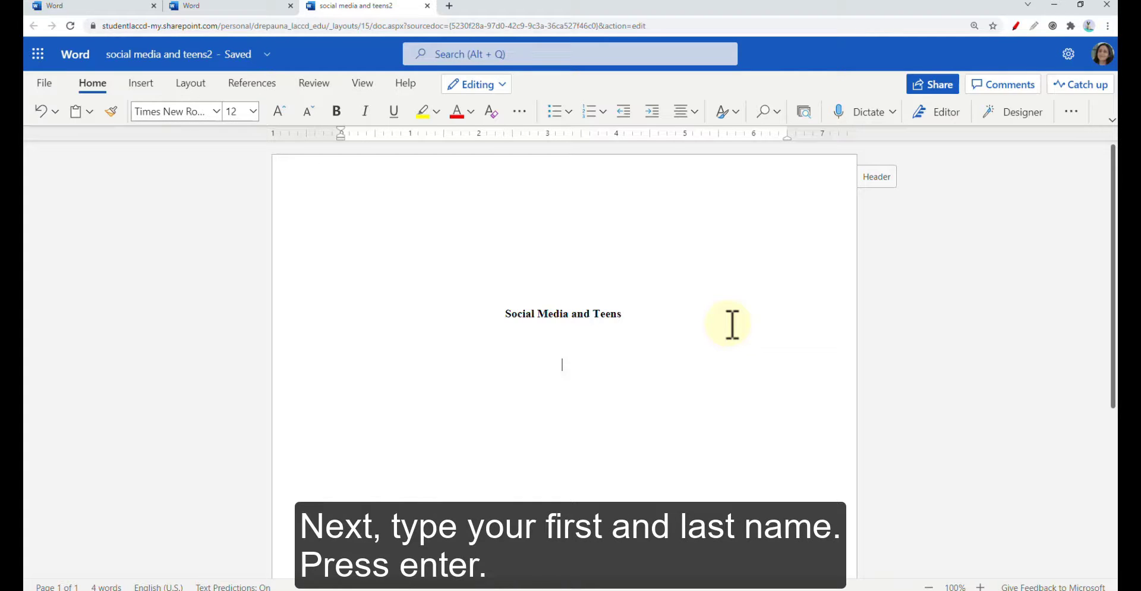
Step: Enter the student's full name, with "Department of Psychology, Los Angeles Southwest College" on the line below it
type("Jane Smith")
key("Return")
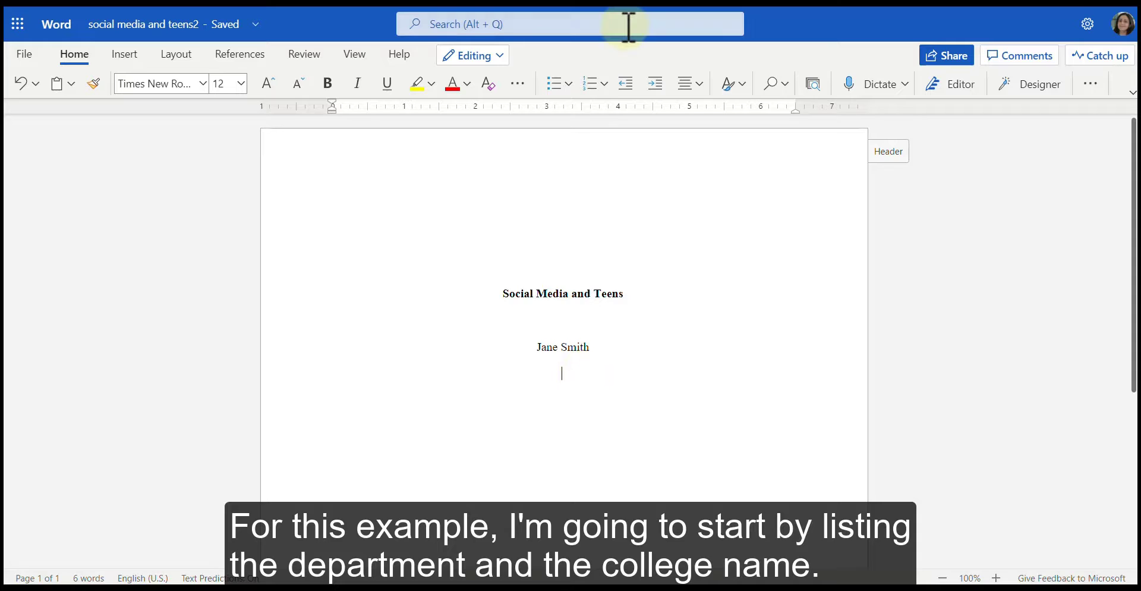
type("Department of Psychology, Los Angeles Southwest College")
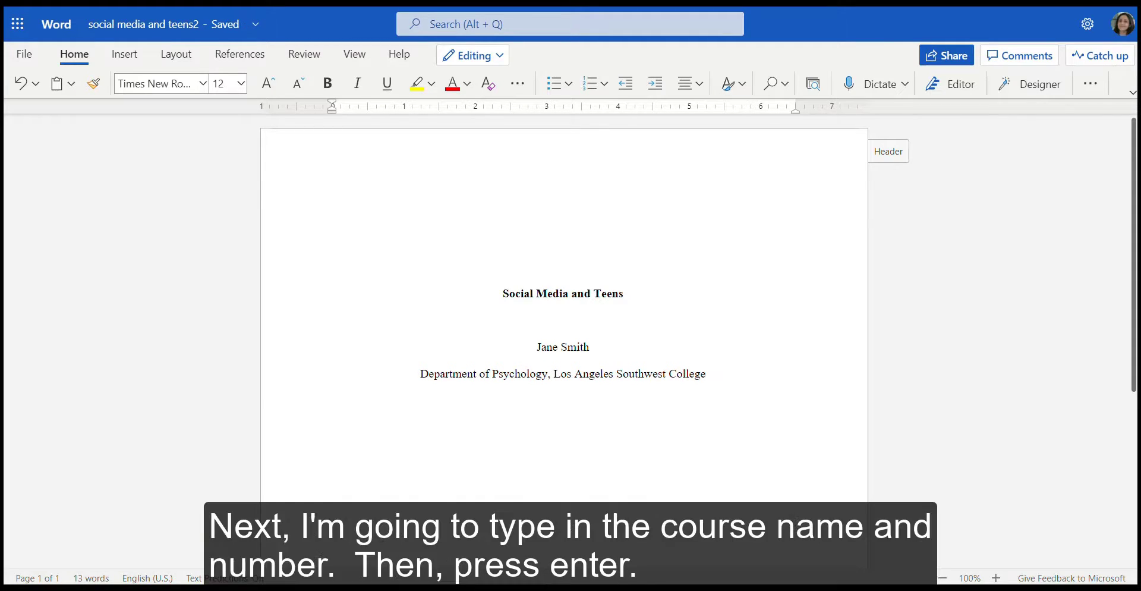
Step: Complete the title page with separate lines for "PSYC 101: Psychology", the professor's name and the due date "October 1, 2021"
left_click(614, 405)
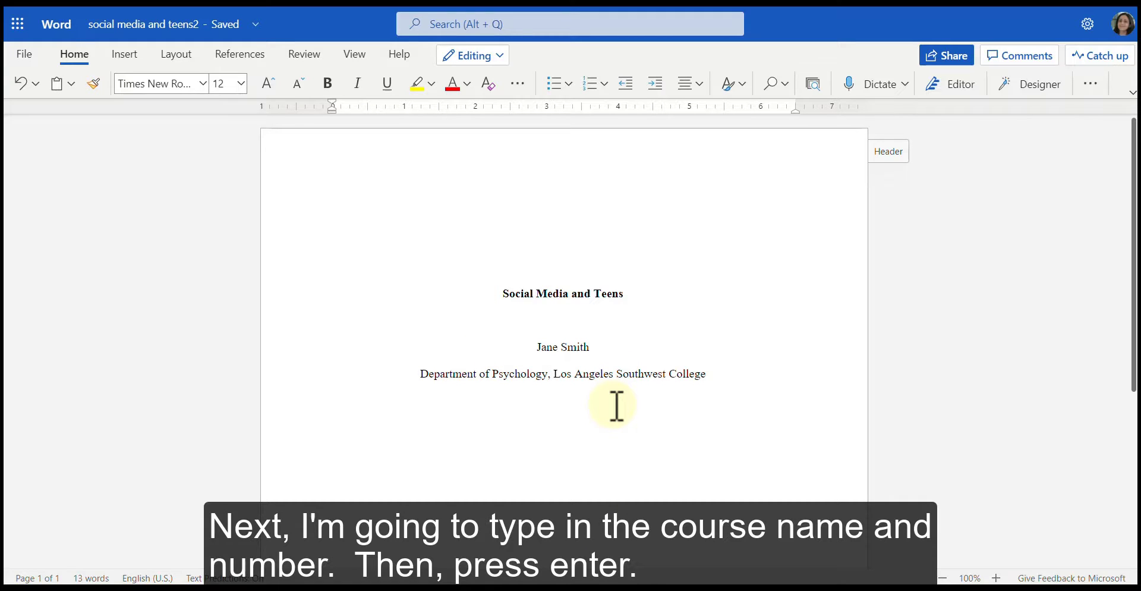
type("PSYC 101: Psychology")
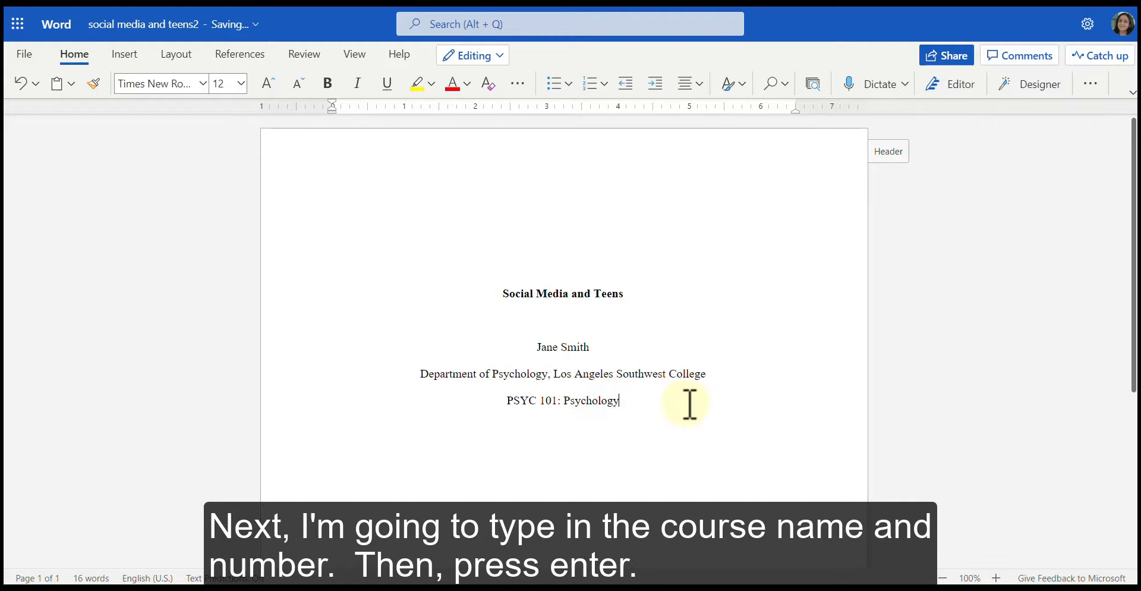
key("Return")
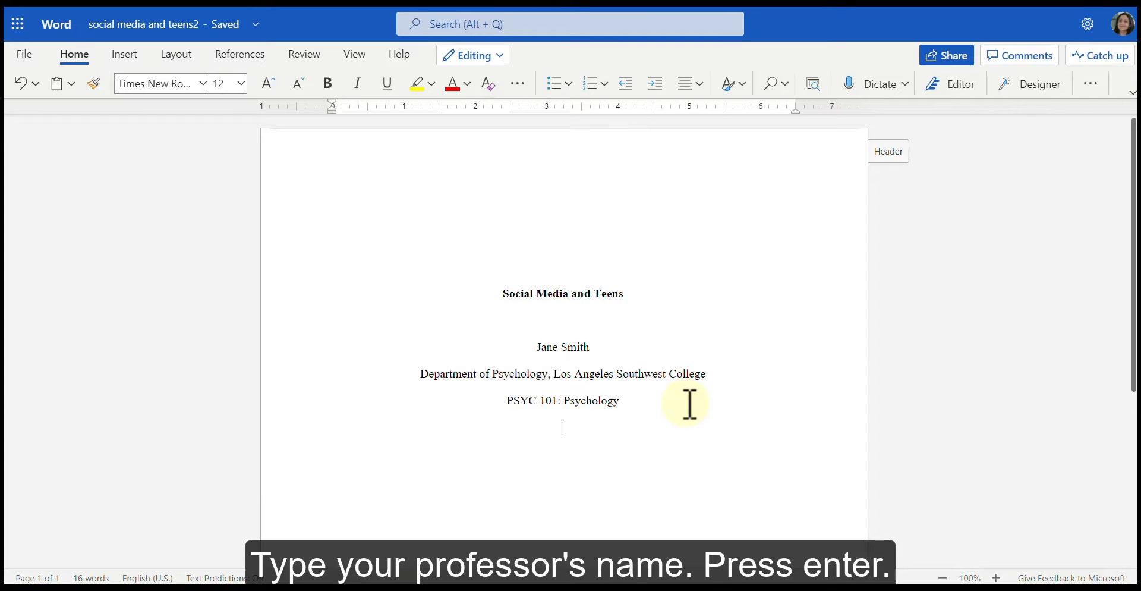
type("Dr. Jones")
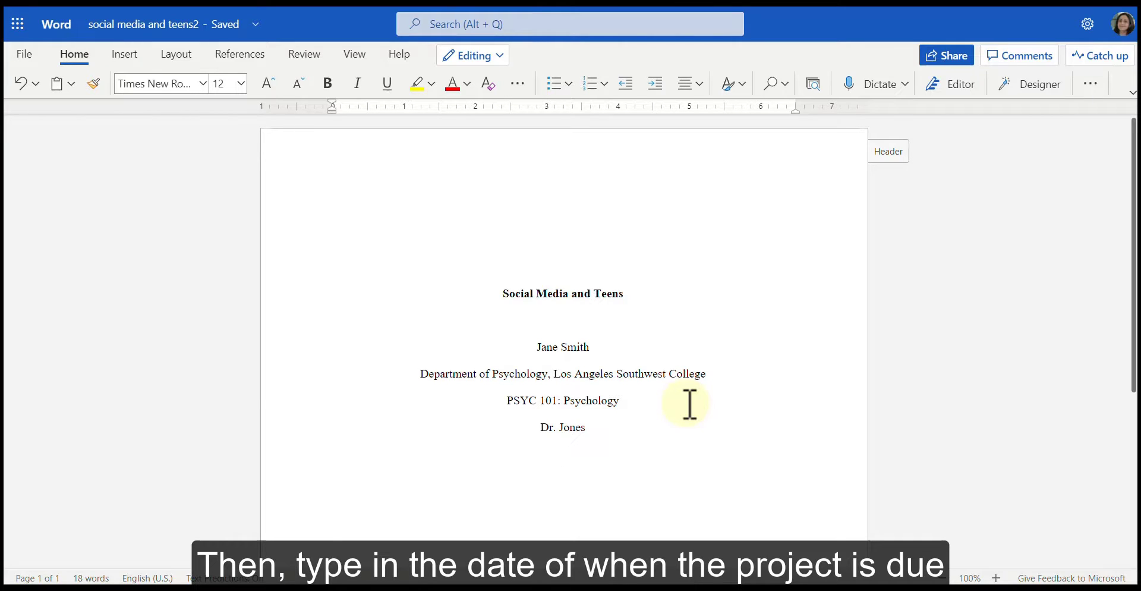
key("Return")
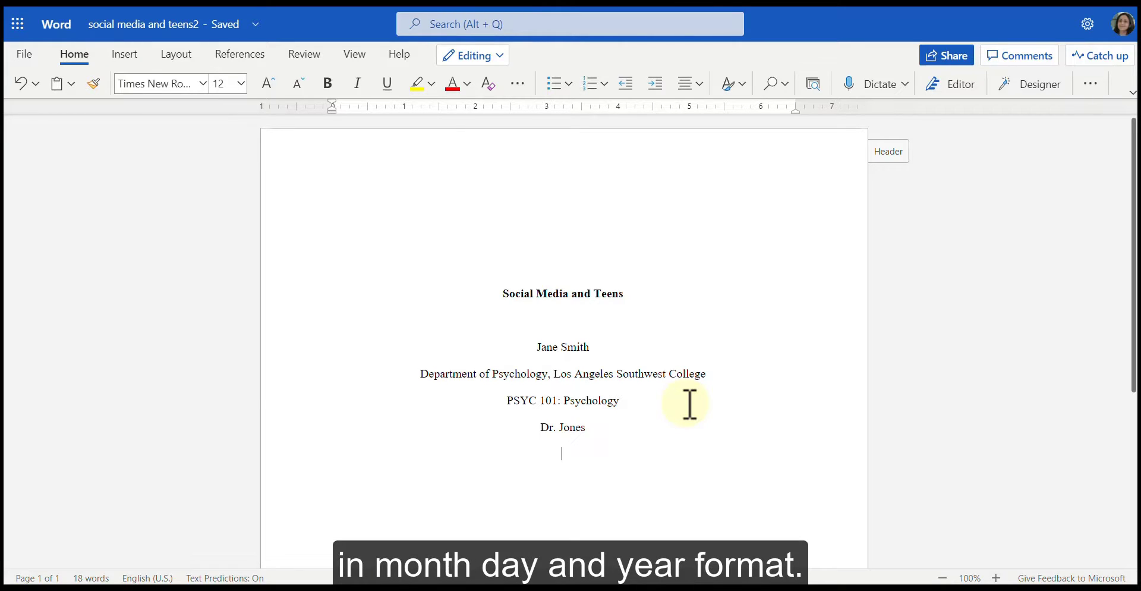
type("October 1, 2021")
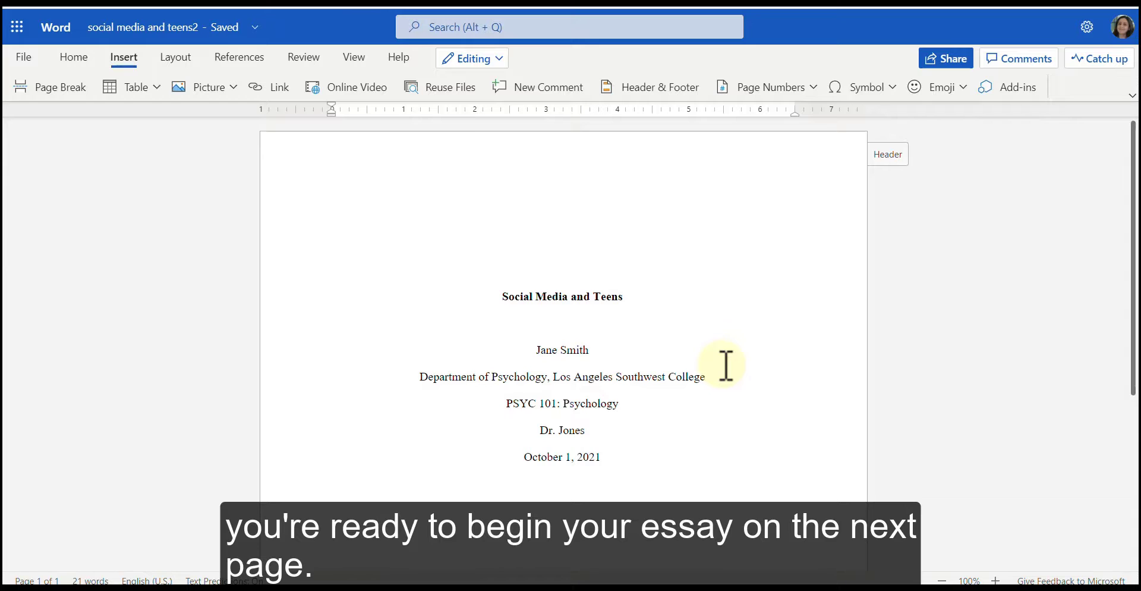
Step: Insert a page break below the date on the title page and place the cursor on the new page
scroll(725, 366, "down", 4)
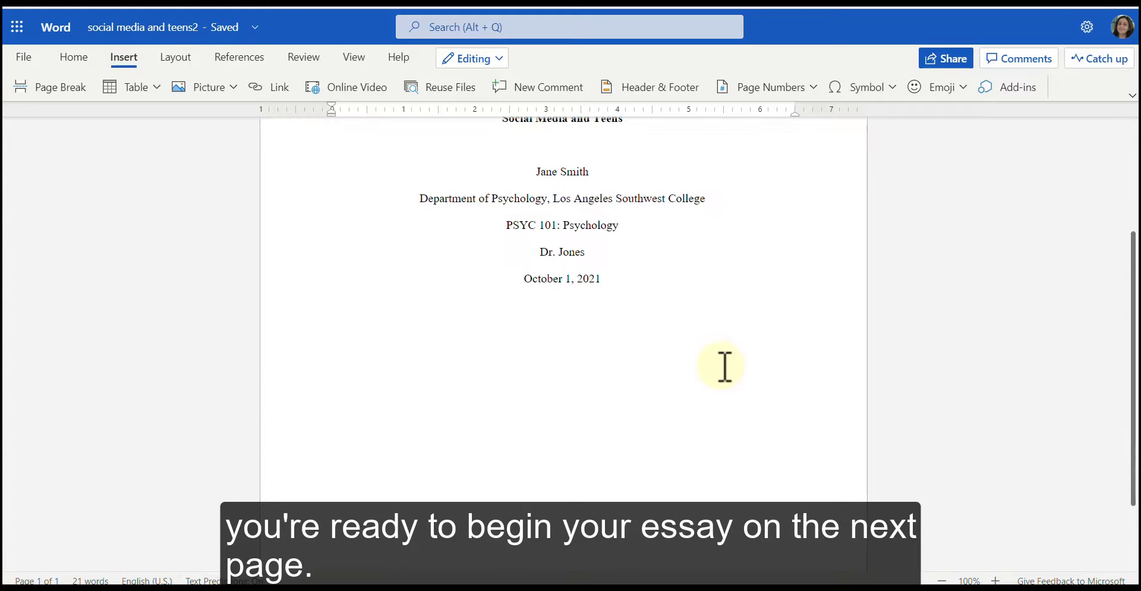
left_click(606, 305)
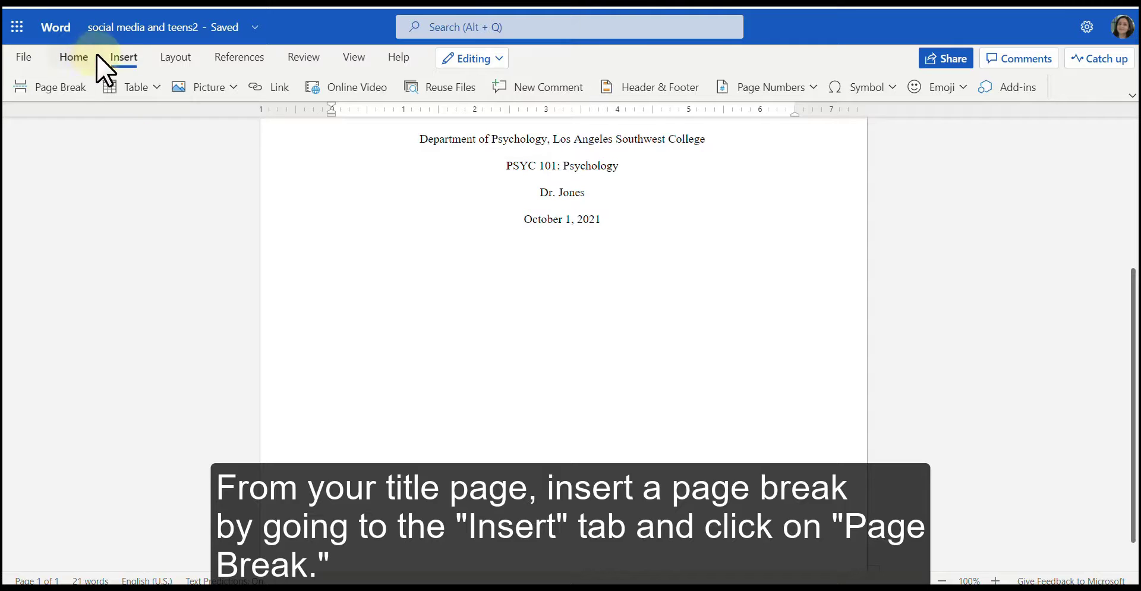
left_click(51, 88)
left_click(656, 441)
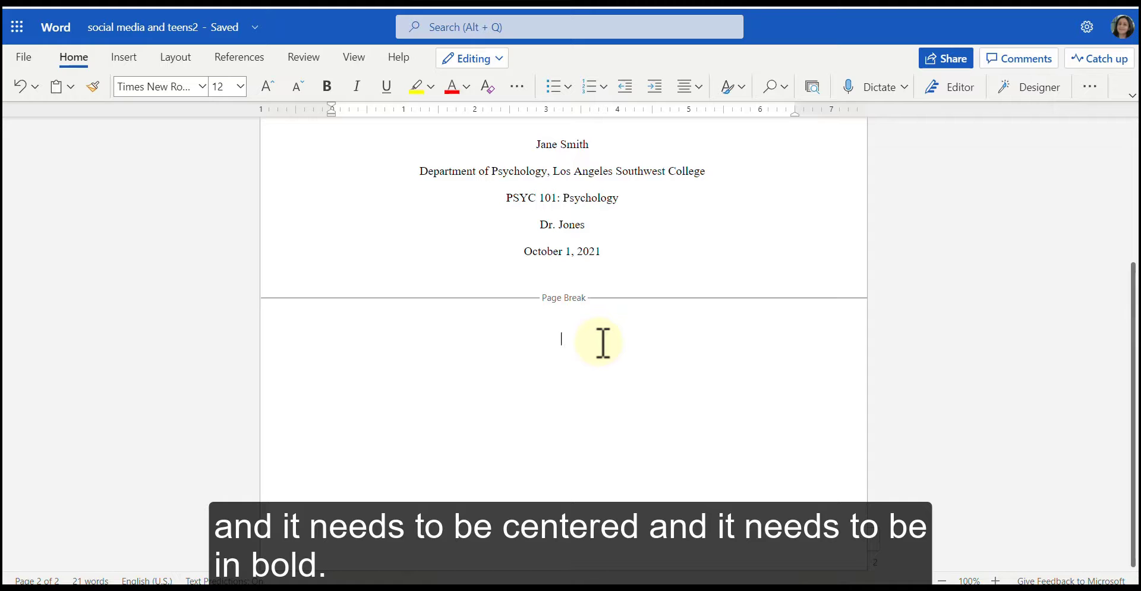
Step: Enter the bold title "Social Media and Teens" on the second page, turn bold off and start a new line
left_click(73, 57)
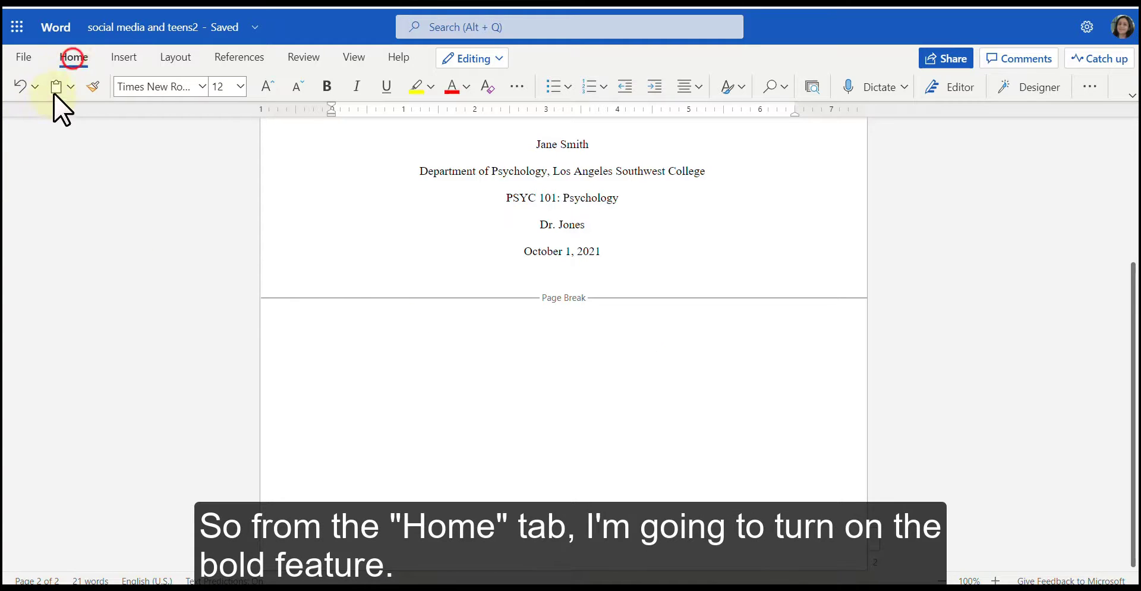
left_click(326, 87)
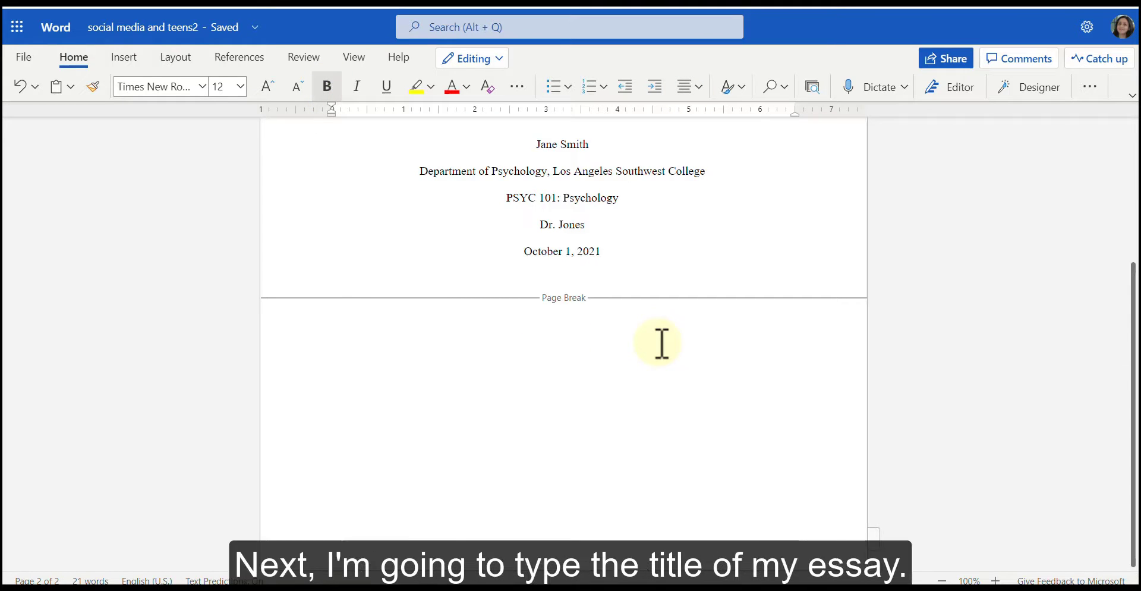
type("Social Media and Teens")
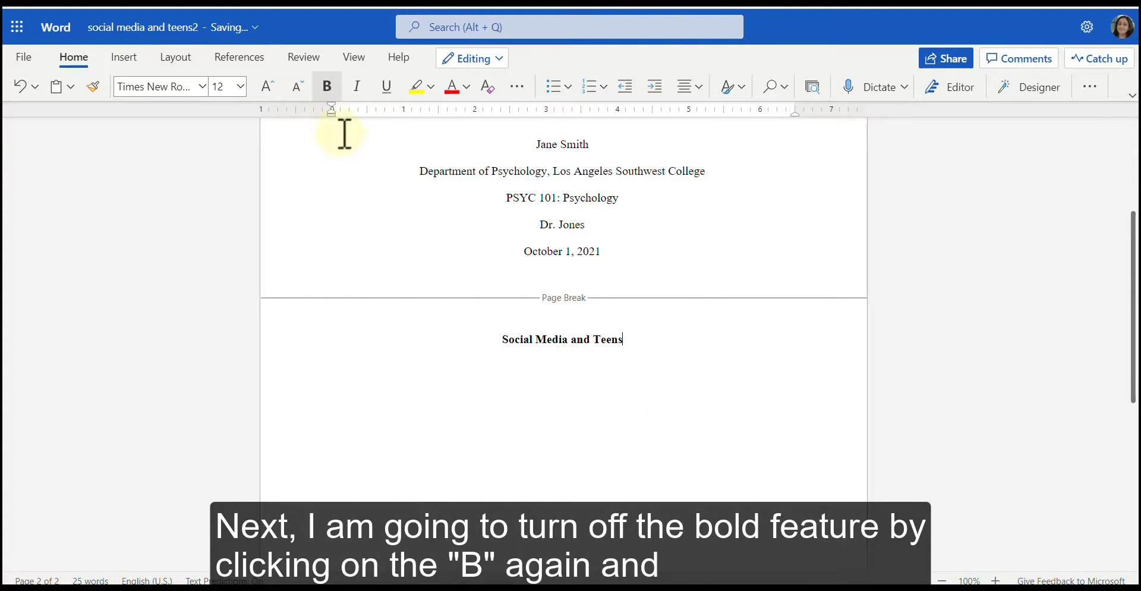
left_click(328, 86)
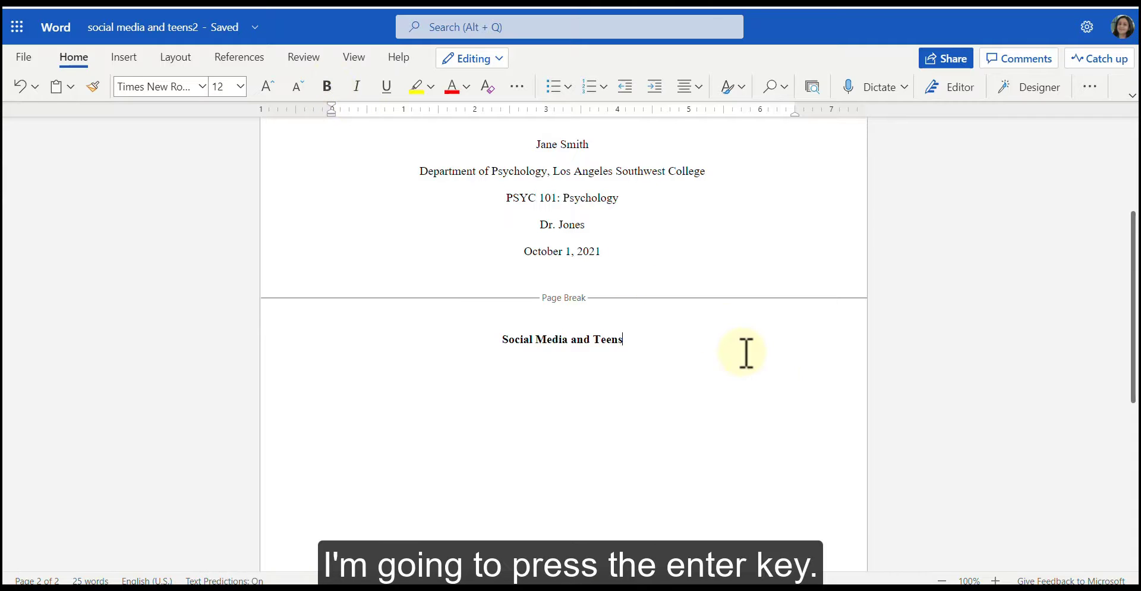
key("Return")
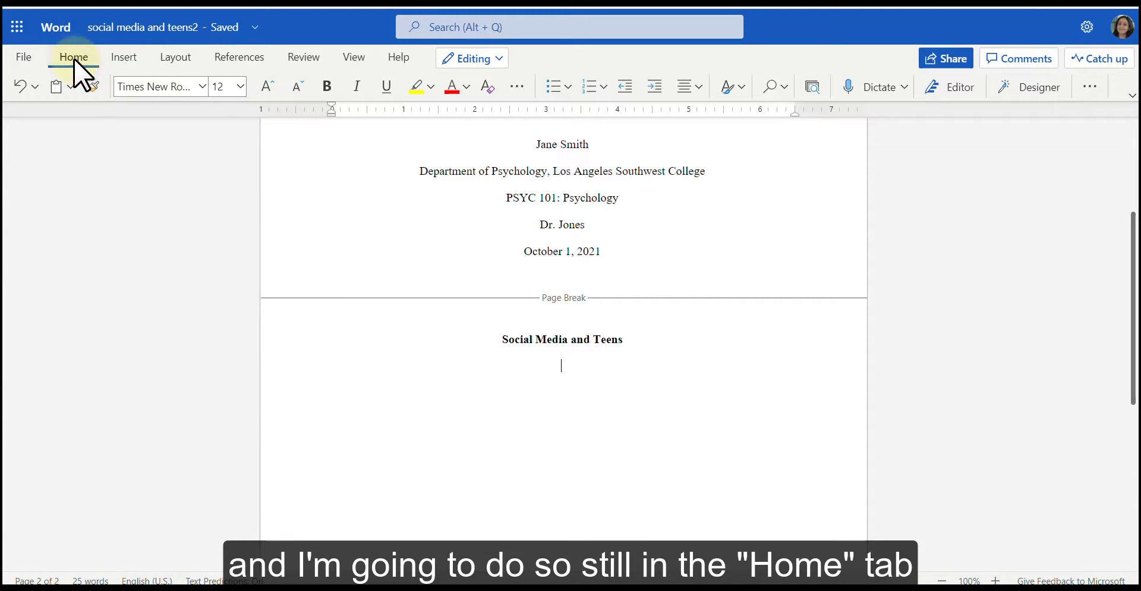
Step: Left-align the new line below the second page's title for the essay body
left_click(697, 86)
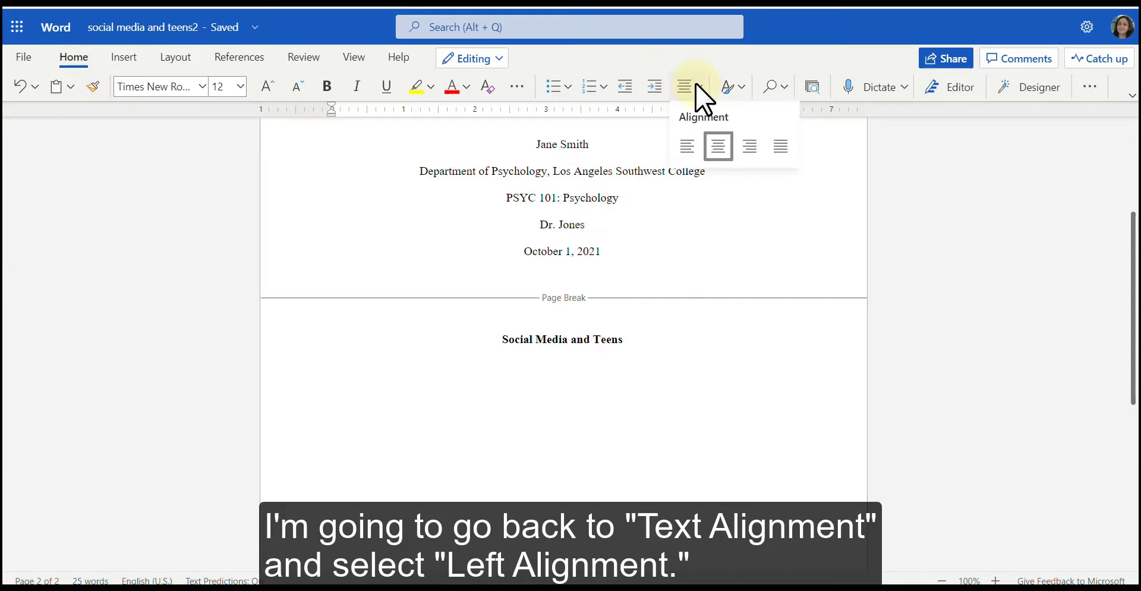
left_click(683, 148)
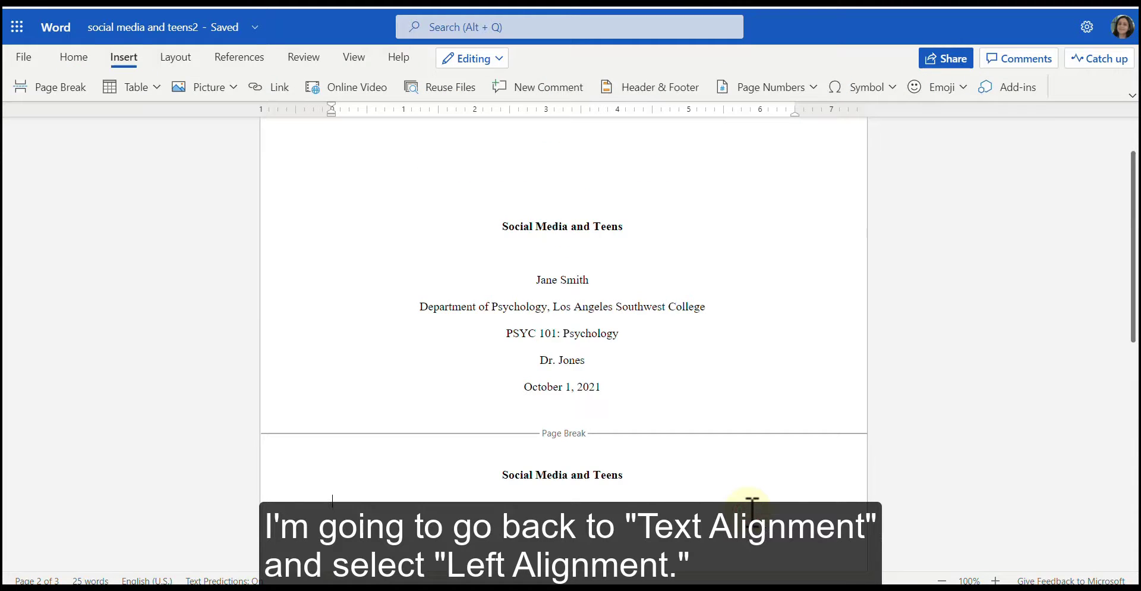
scroll(751, 508, "down", 3)
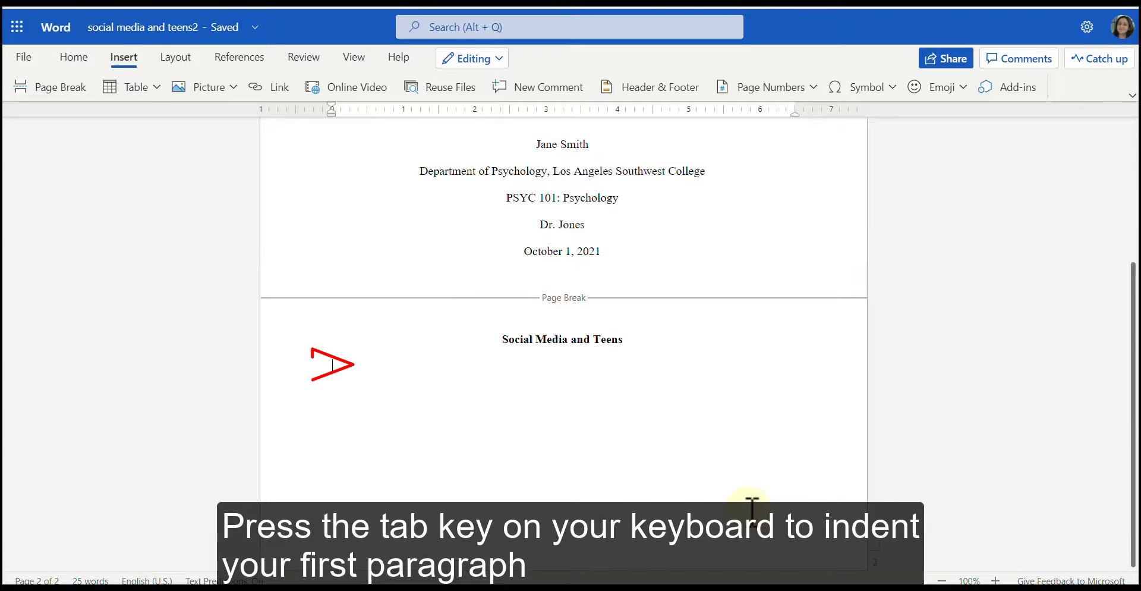
Step: Indent the essay's first paragraph and complete the body text, ending the last sentence with "further research is recommended."
key("Tab")
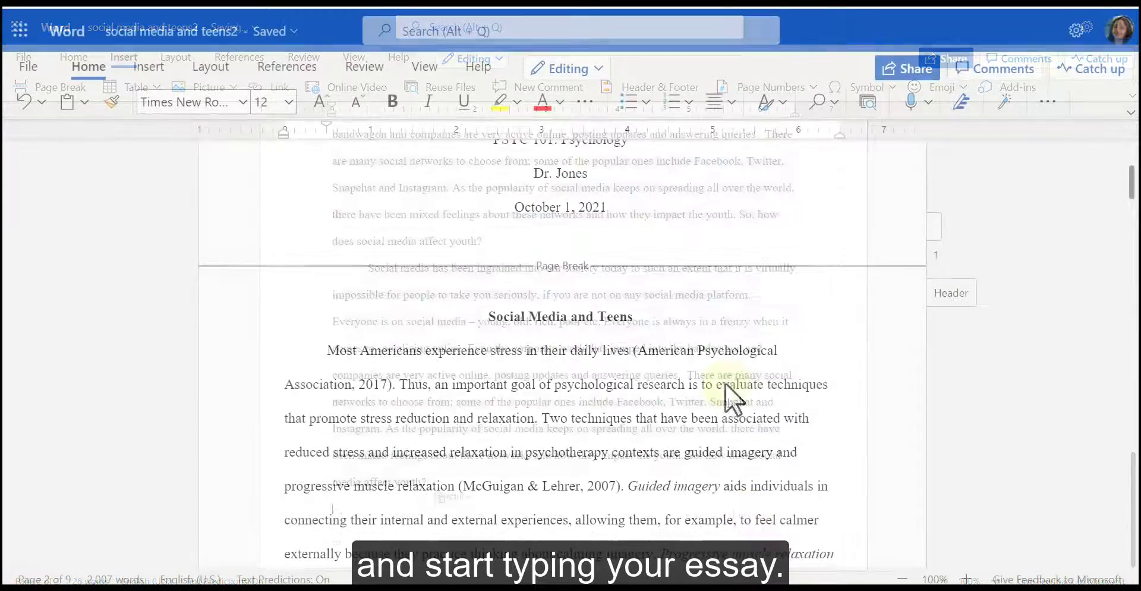
scroll(725, 382, "down", 20)
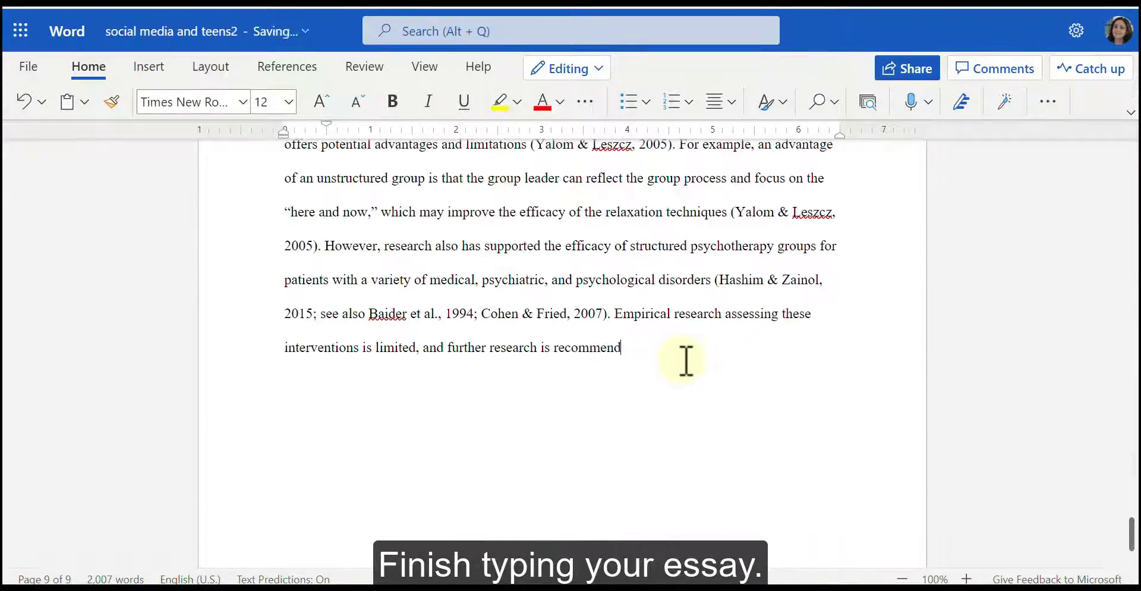
type("ed.")
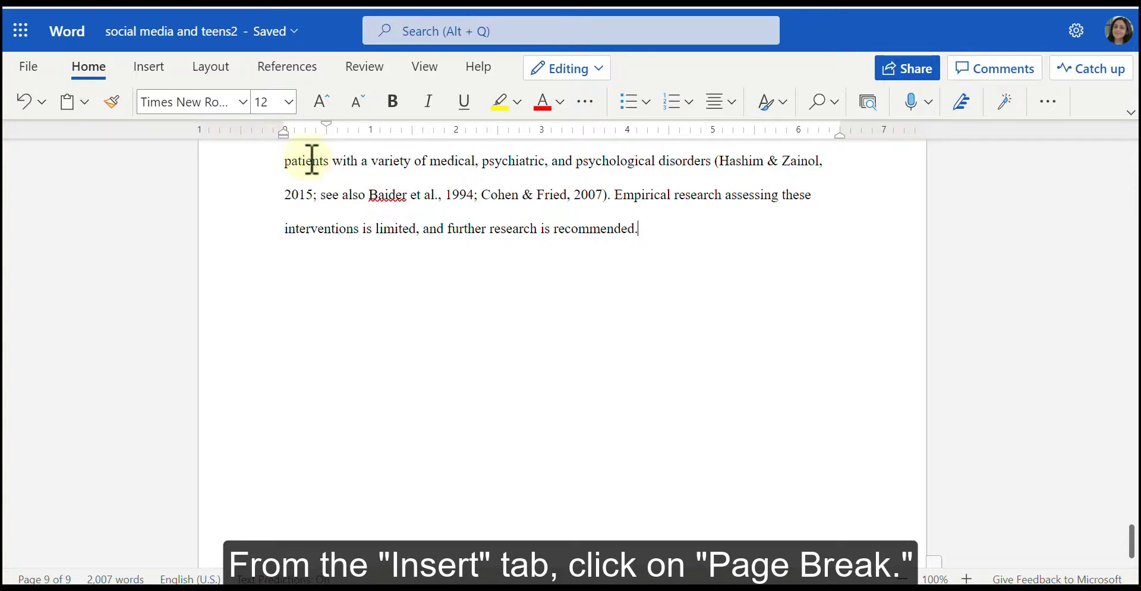
Step: Insert a page break after the essay's last sentence and start the new page at the left margin without an indent
left_click(152, 68)
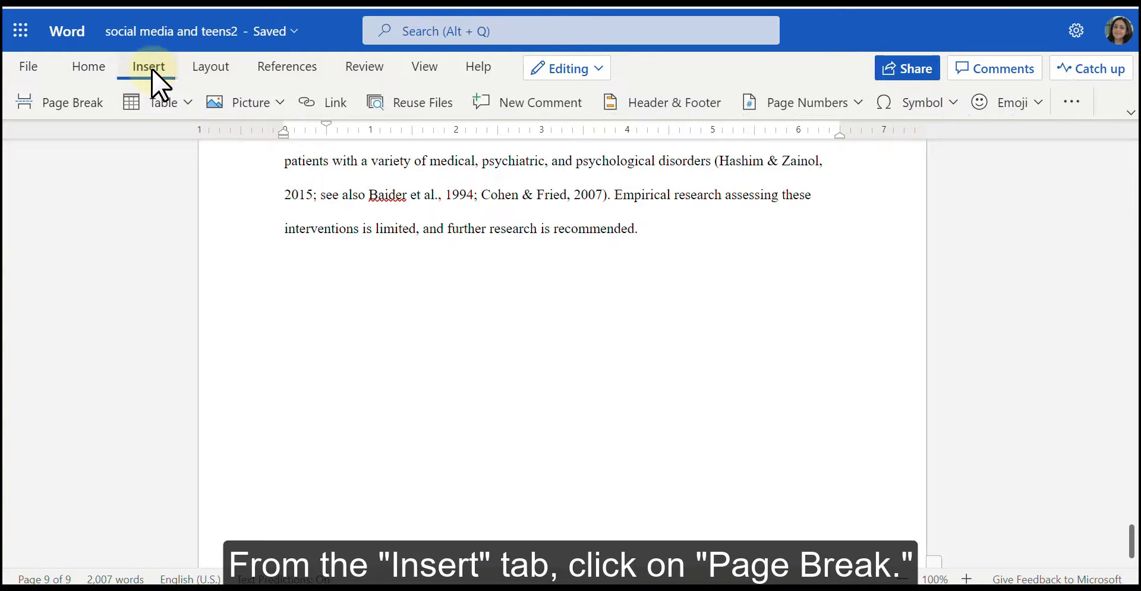
left_click(83, 113)
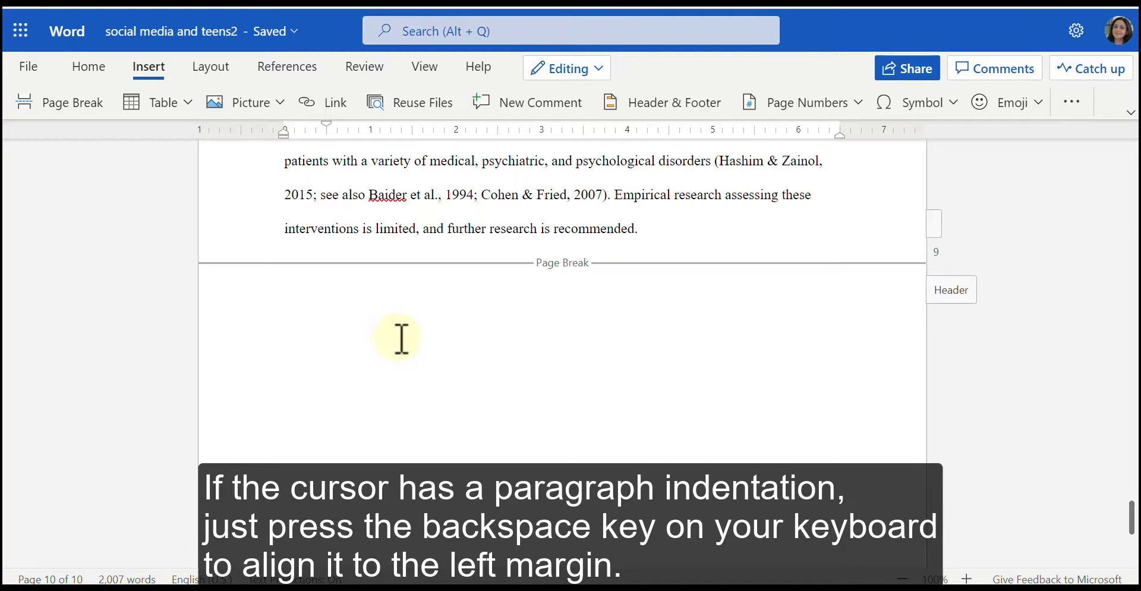
left_click(366, 318)
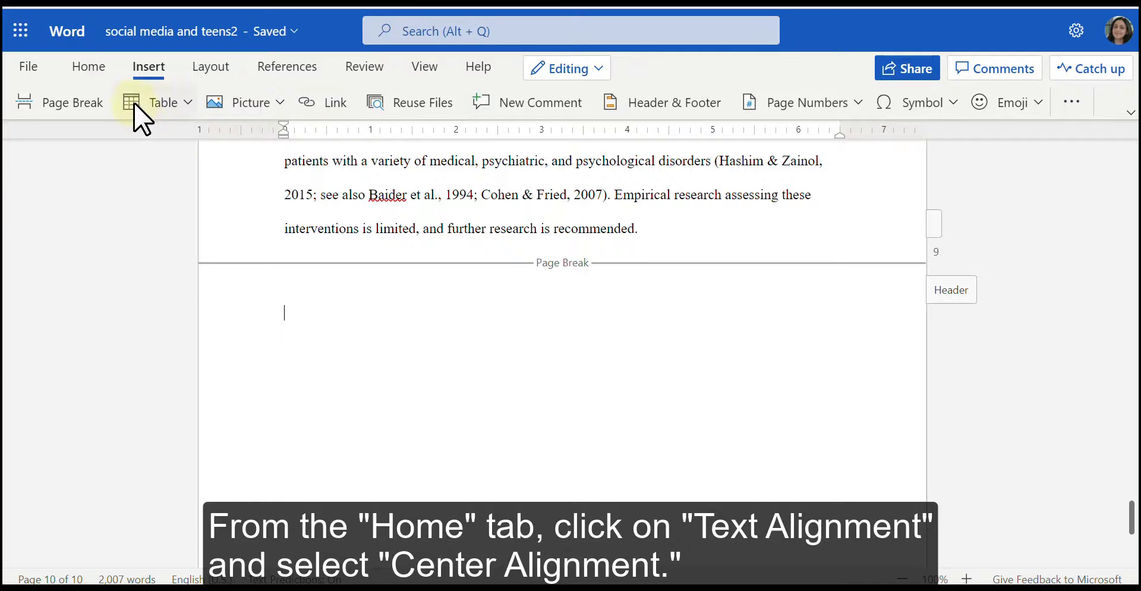
Step: Add a centered, bold "References" heading on the new page, turn bold off and start a new line
left_click(88, 65)
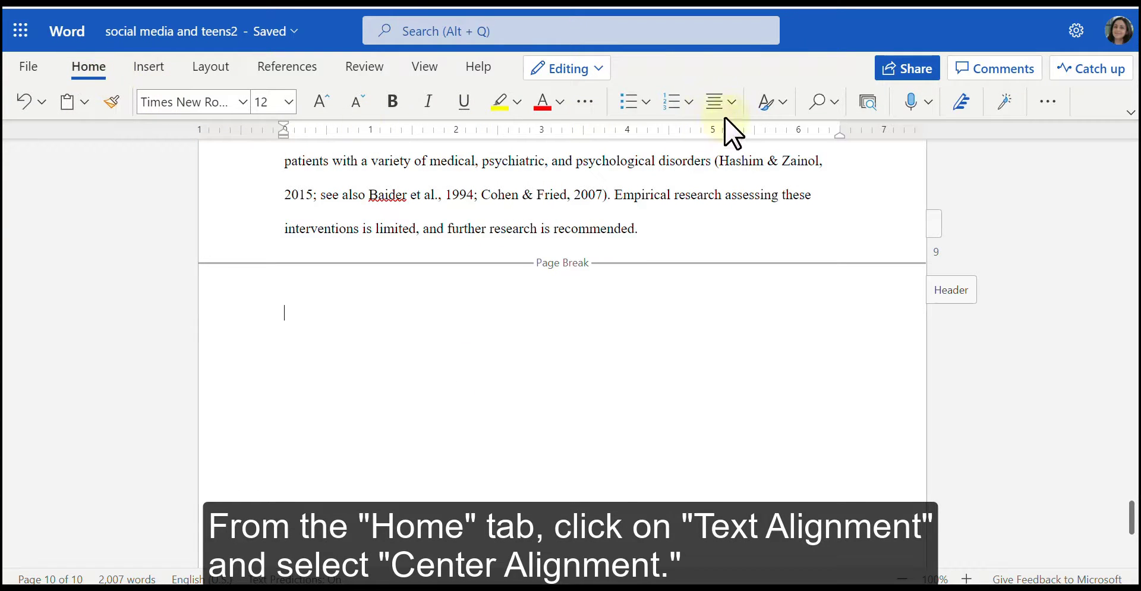
left_click(715, 99)
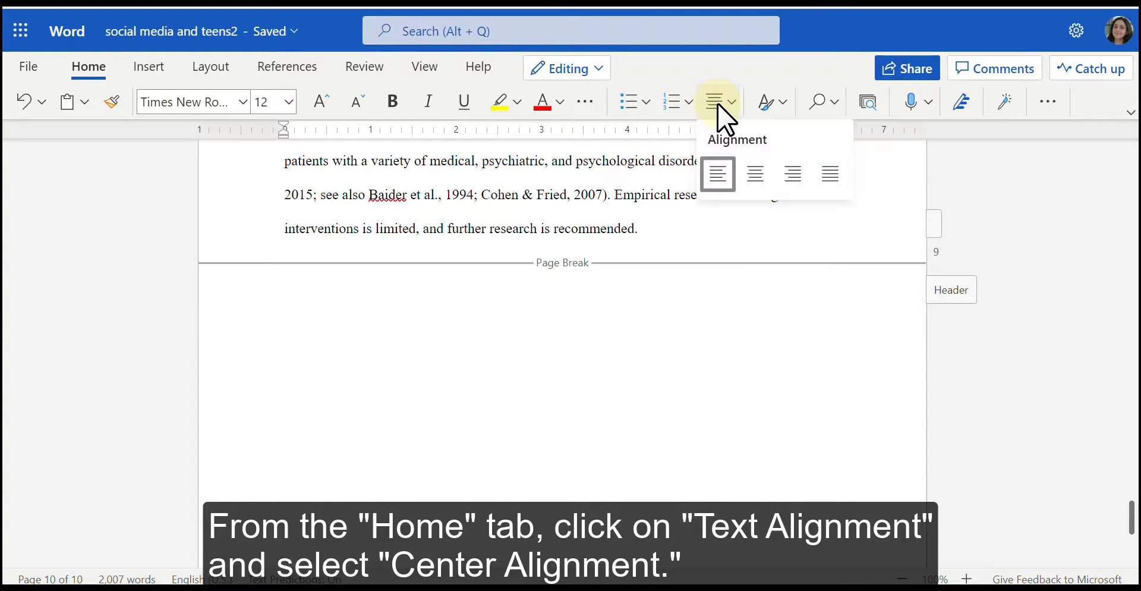
left_click(753, 172)
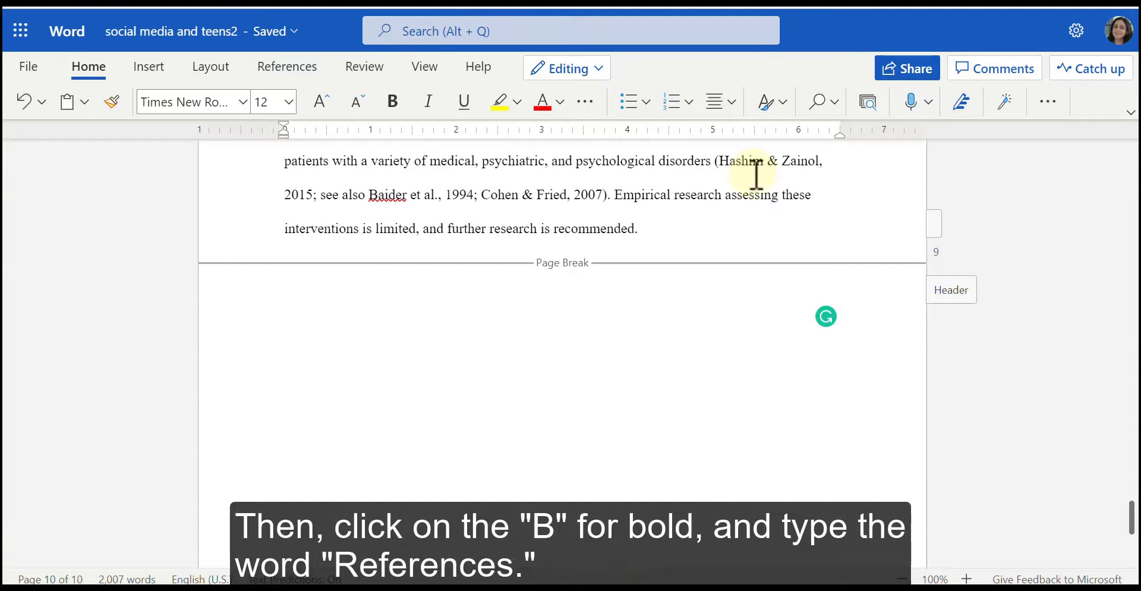
left_click(390, 102)
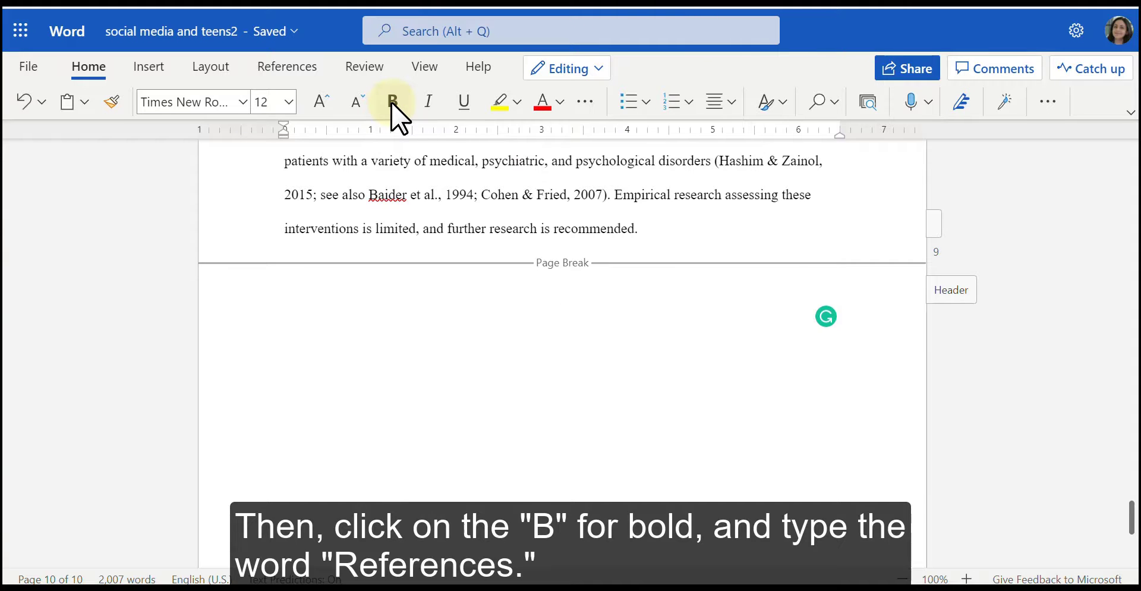
type("References")
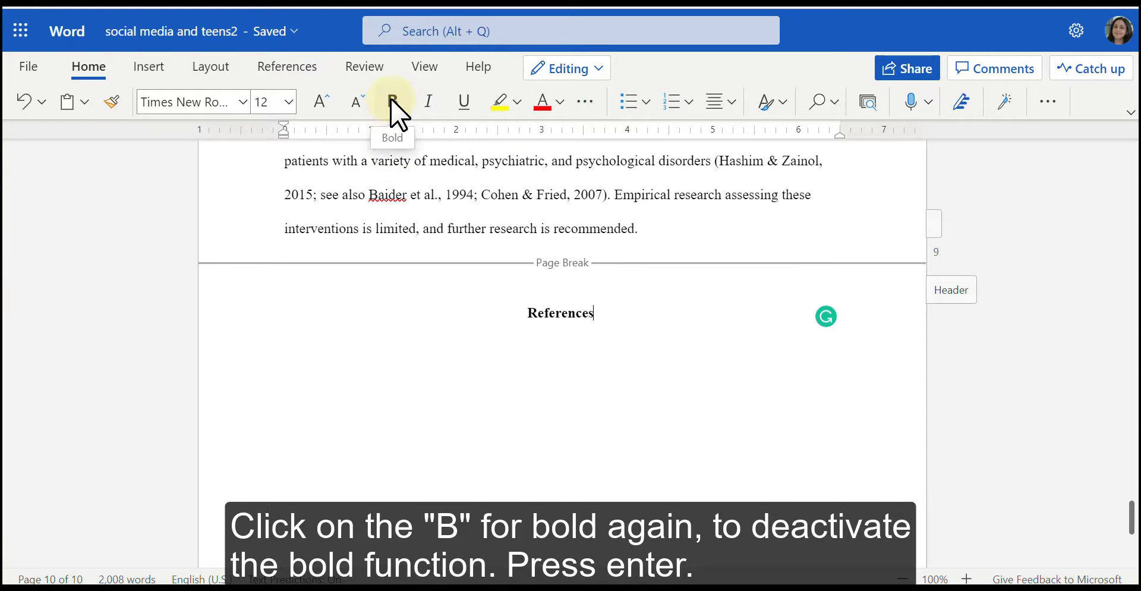
left_click(390, 99)
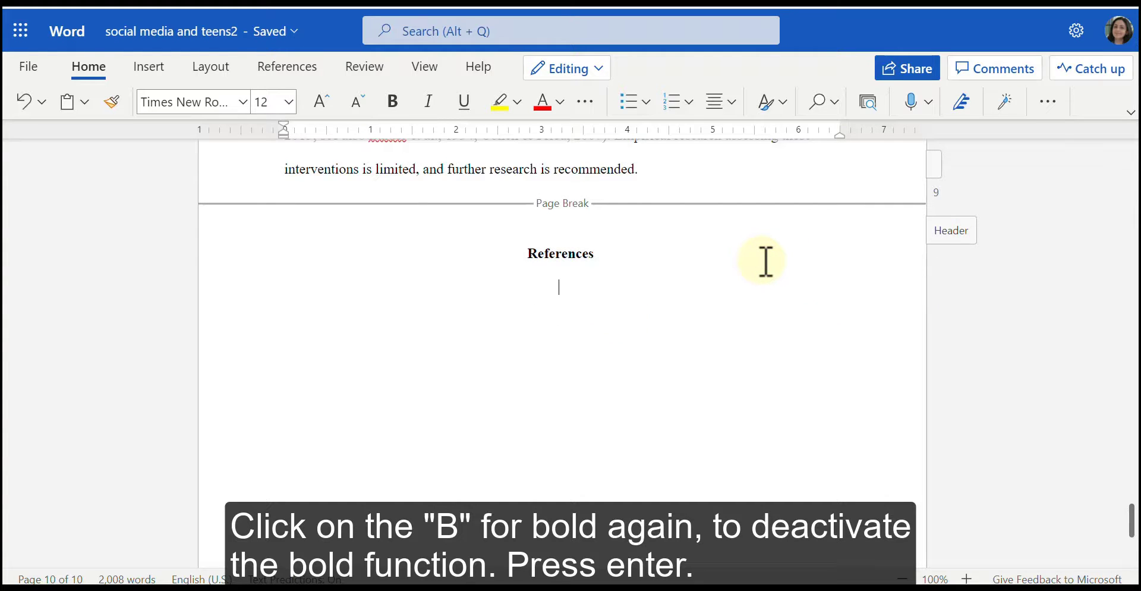
key("Return")
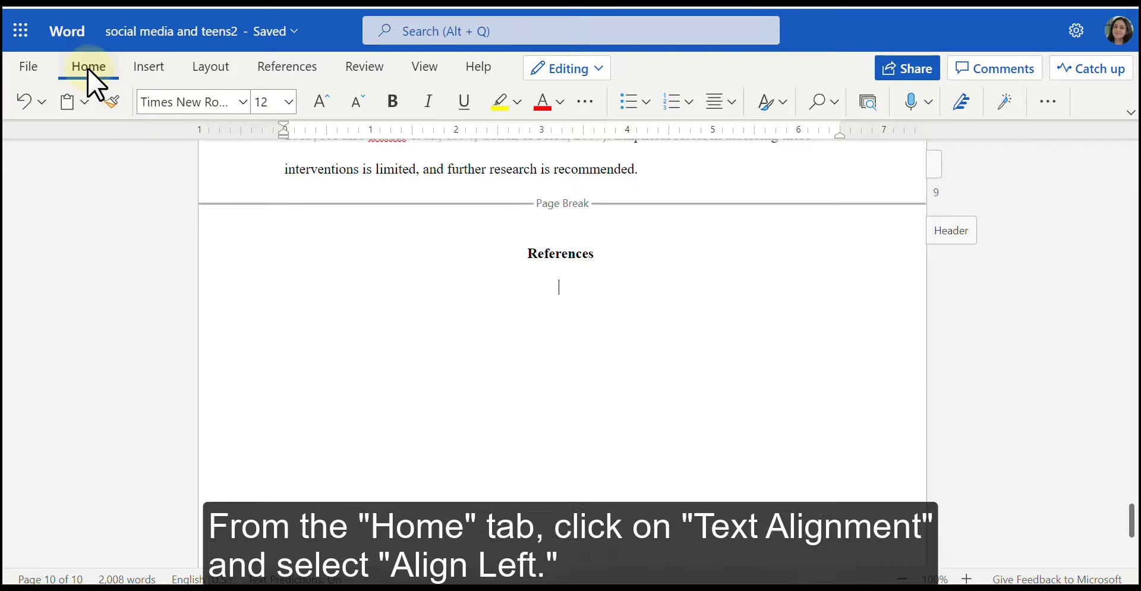
Step: Left-align the line below "References" and give it a hanging indent of 0.5" for the citations
left_click(713, 102)
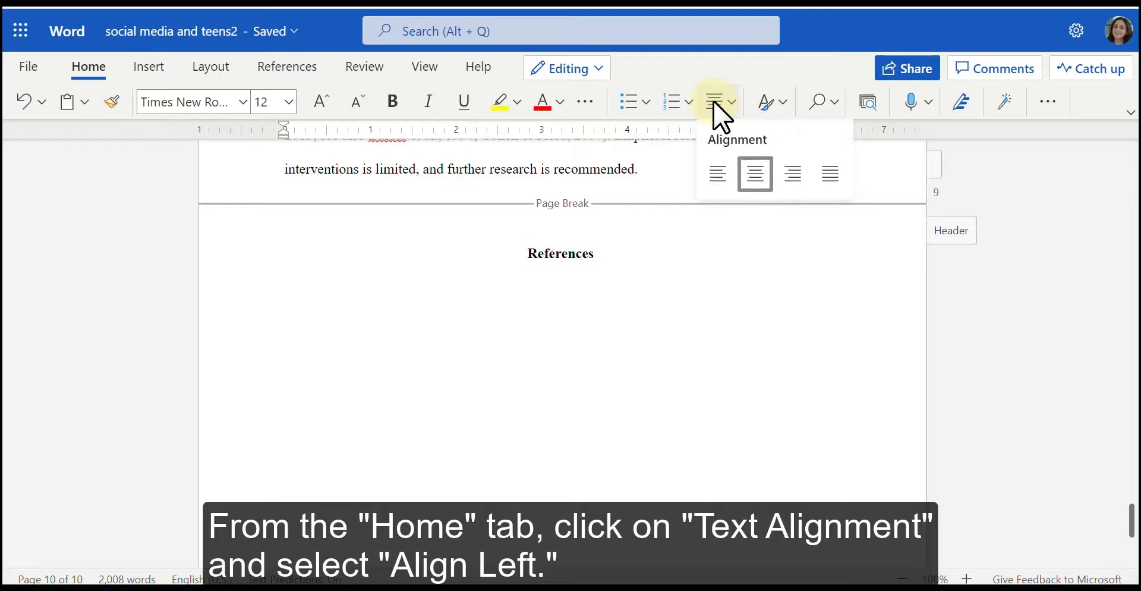
left_click(715, 175)
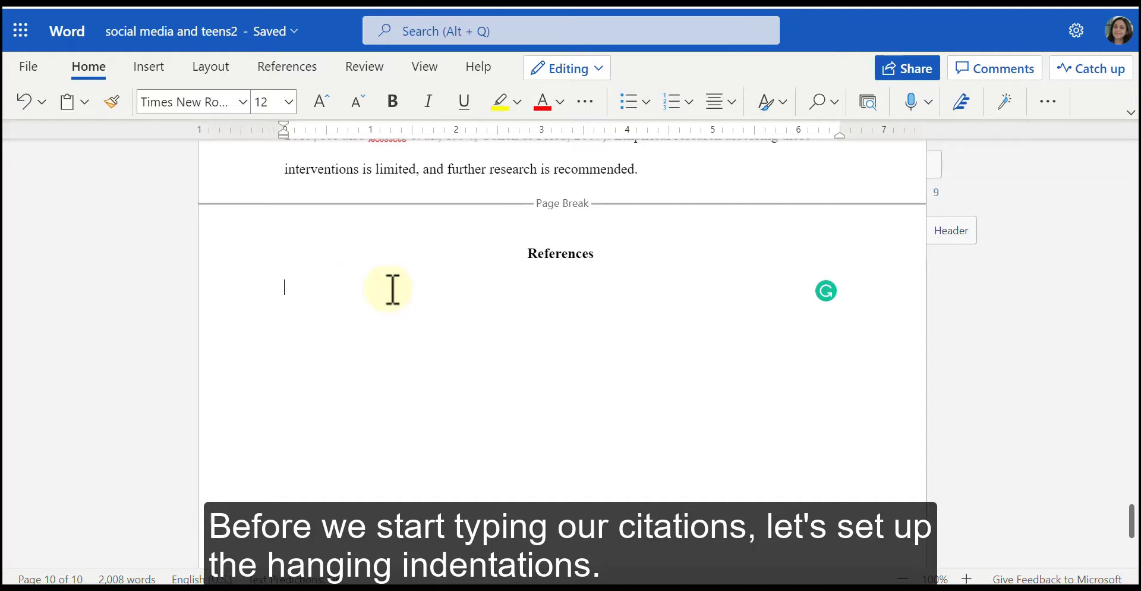
left_click(413, 303)
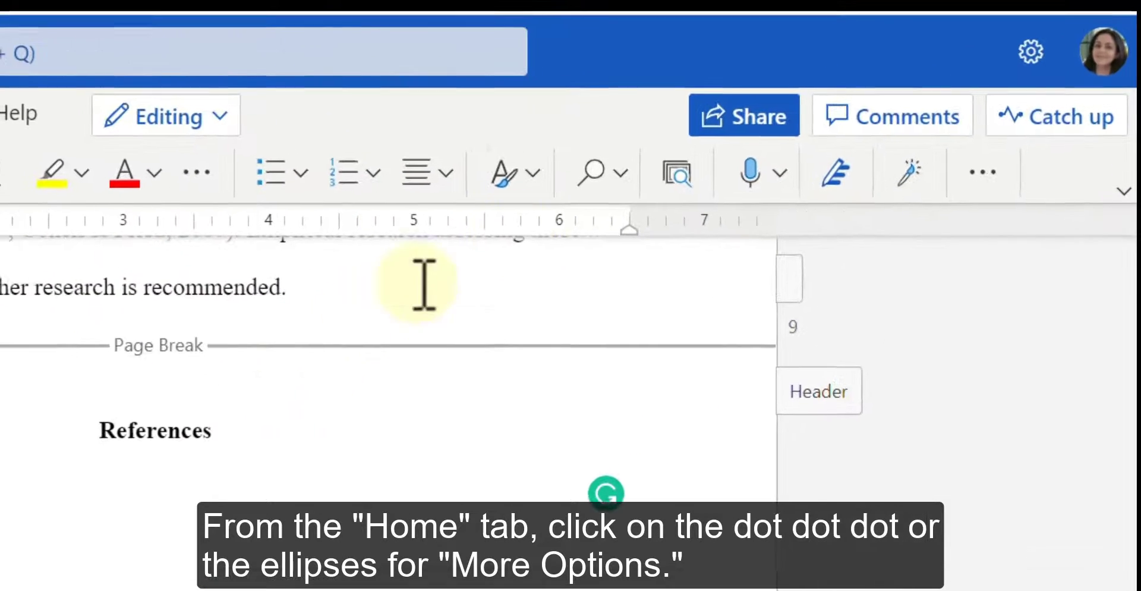
left_click(972, 186)
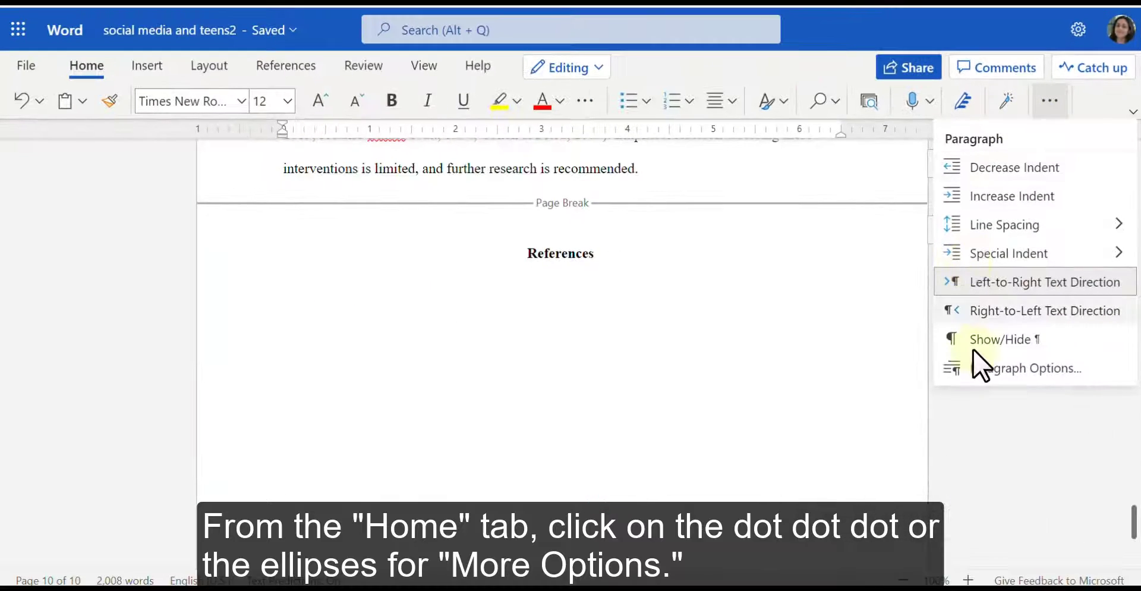
left_click(1000, 368)
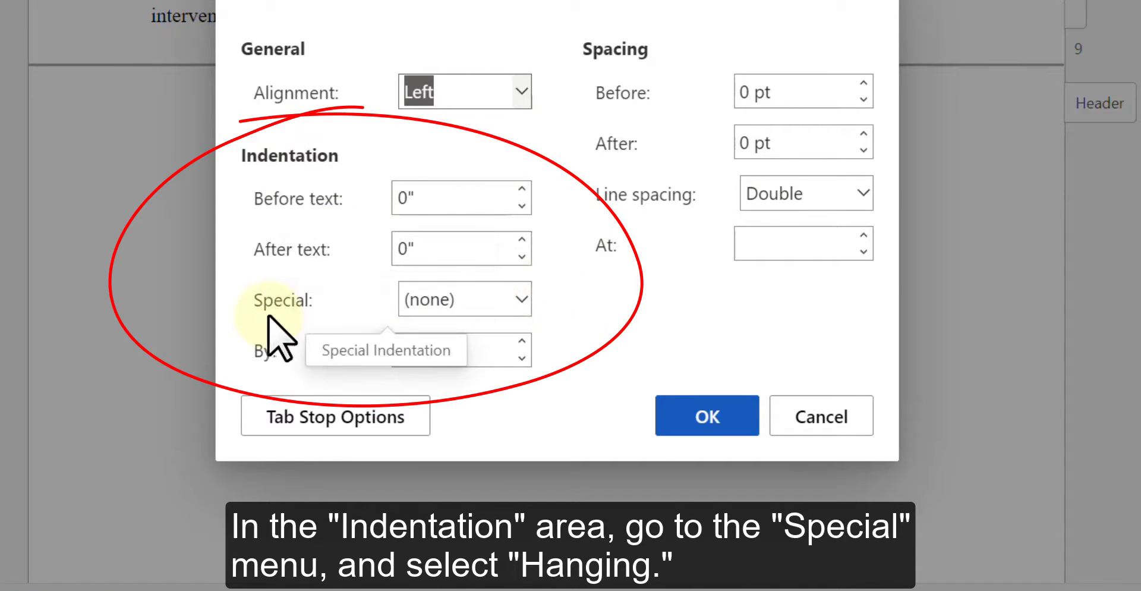
left_click(522, 299)
left_click(470, 417)
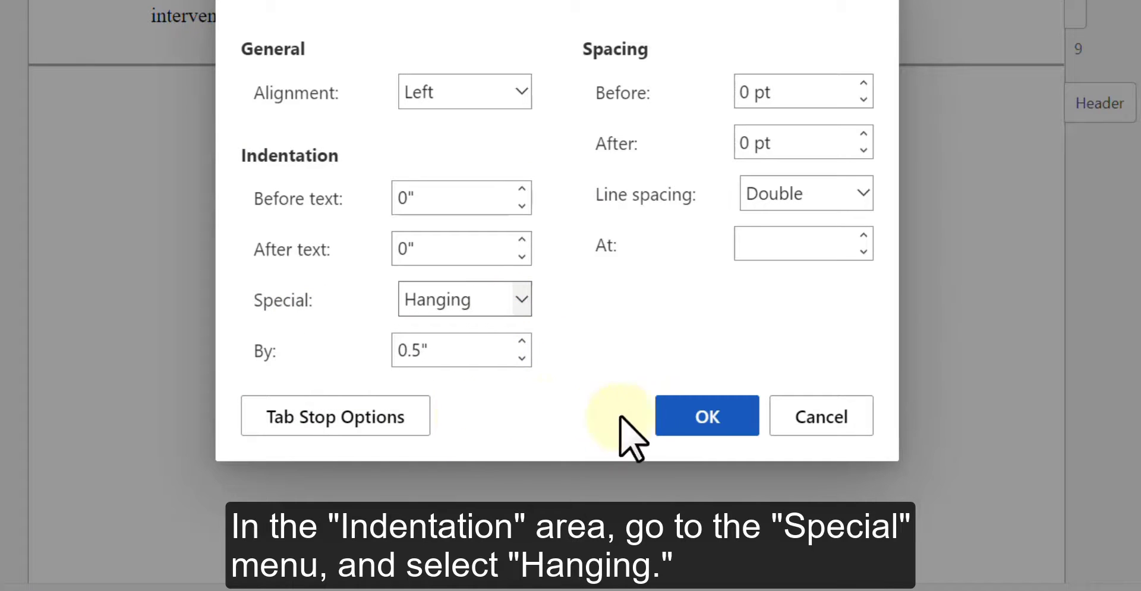
left_click(706, 417)
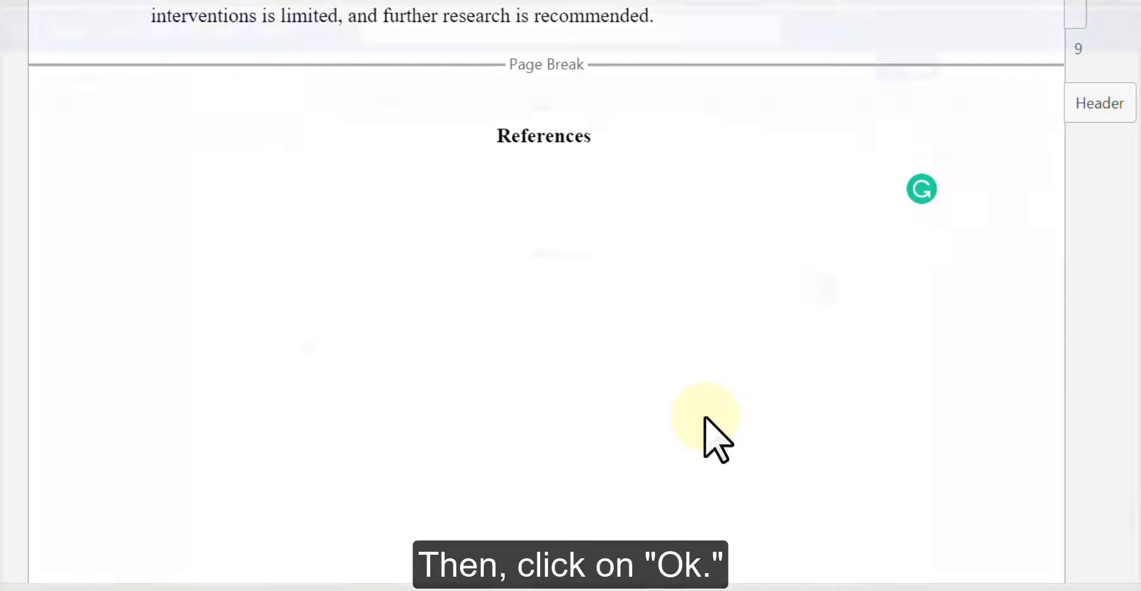
left_click(306, 310)
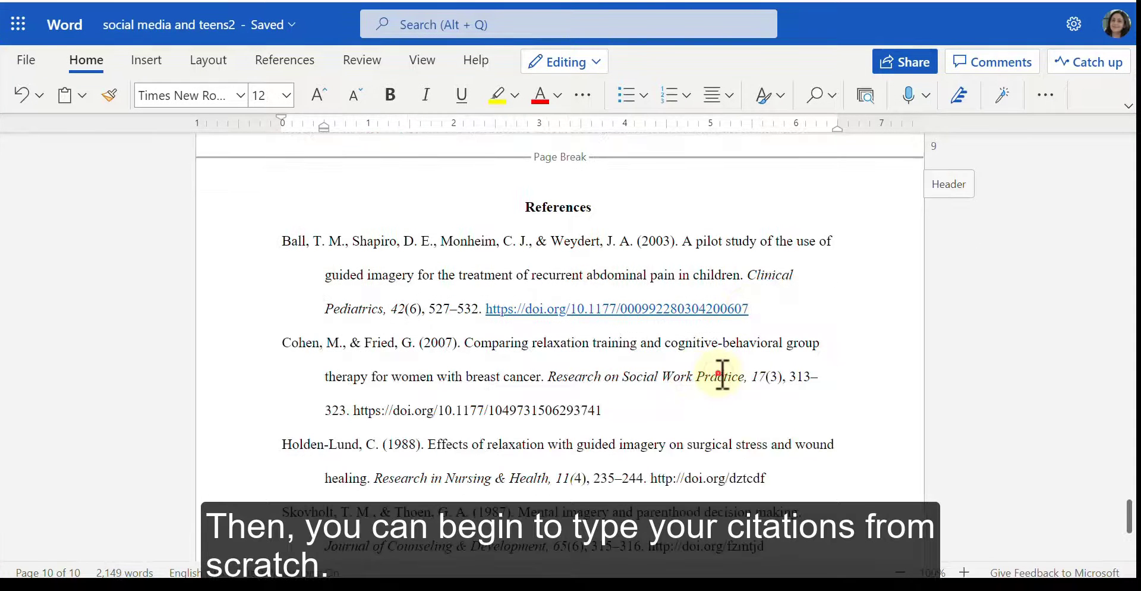
Step: Review the citations on the References page for alphabetical order, hanging indentation and double line spacing
left_click(718, 376)
scroll(720, 375, "down", 2)
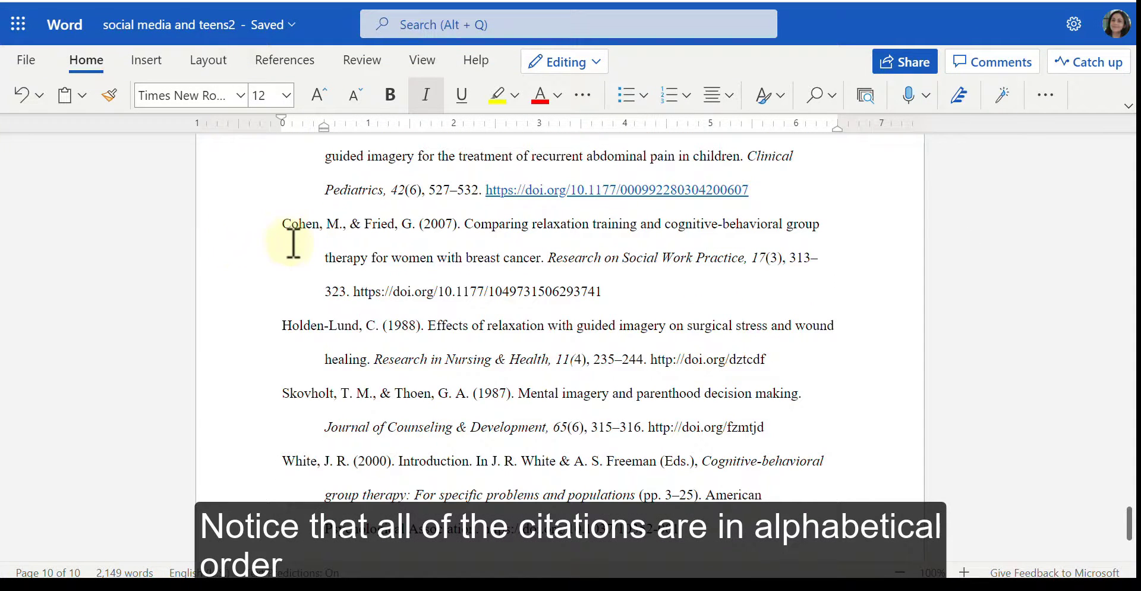
scroll(290, 247, "down", 3)
scroll(293, 270, "up", 3)
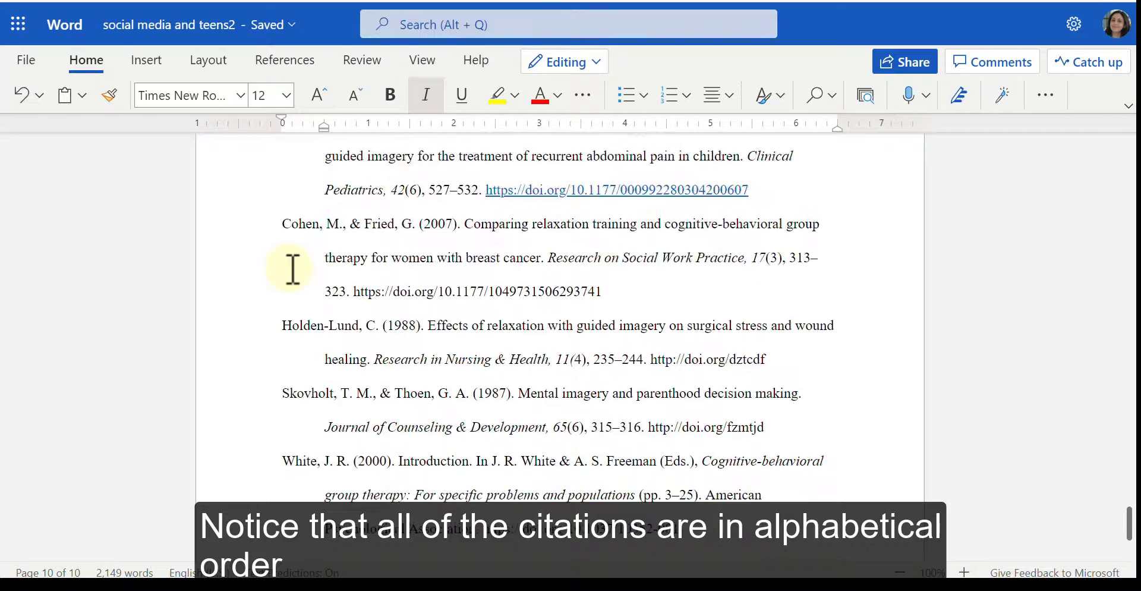
scroll(293, 267, "up", 2)
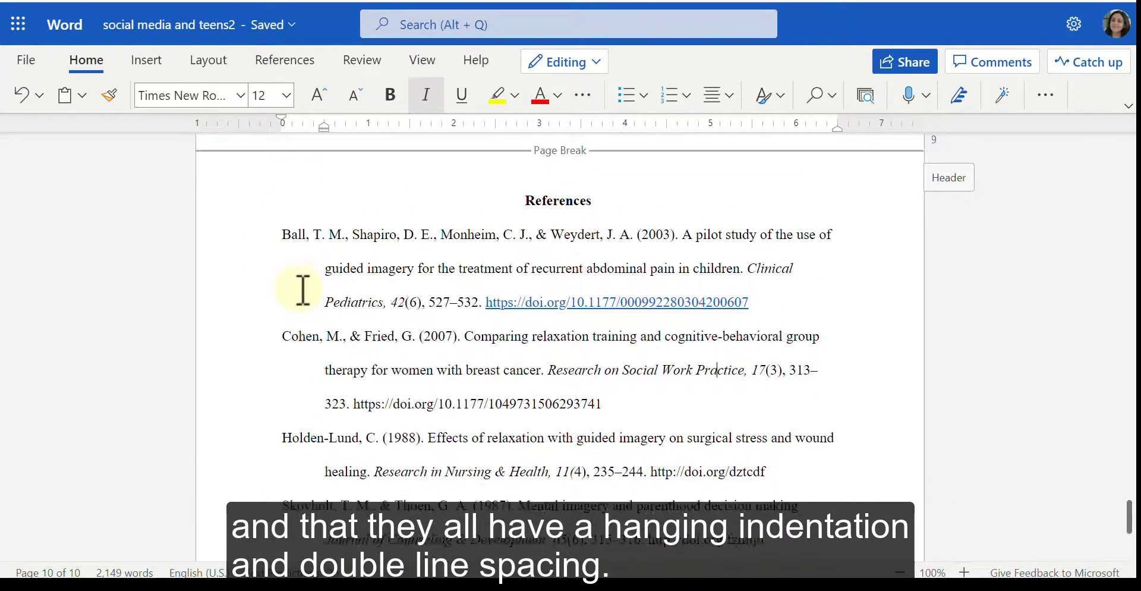
scroll(291, 268, "down", 3)
scroll(415, 238, "up", 2)
scroll(465, 247, "down", 1)
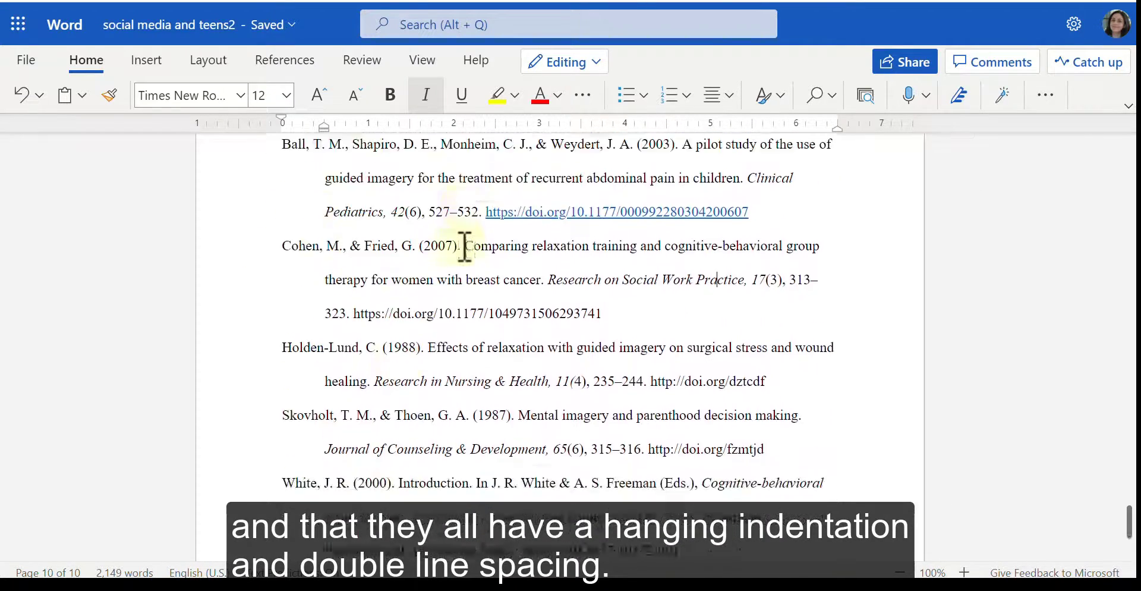
scroll(464, 247, "down", 2)
scroll(461, 247, "up", 3)
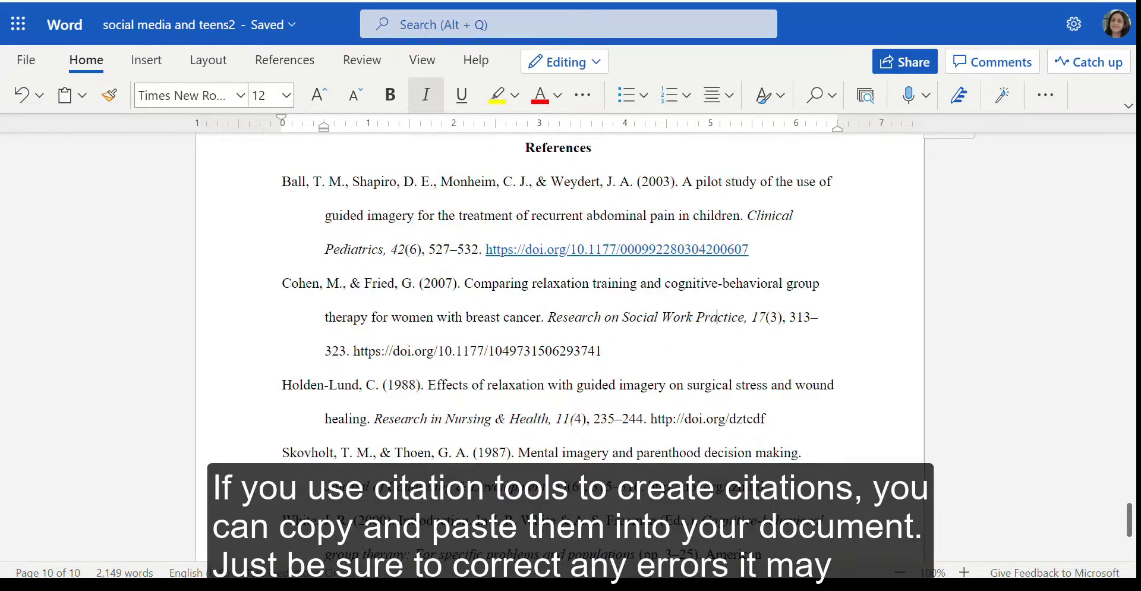
scroll(809, 336, "down", 3)
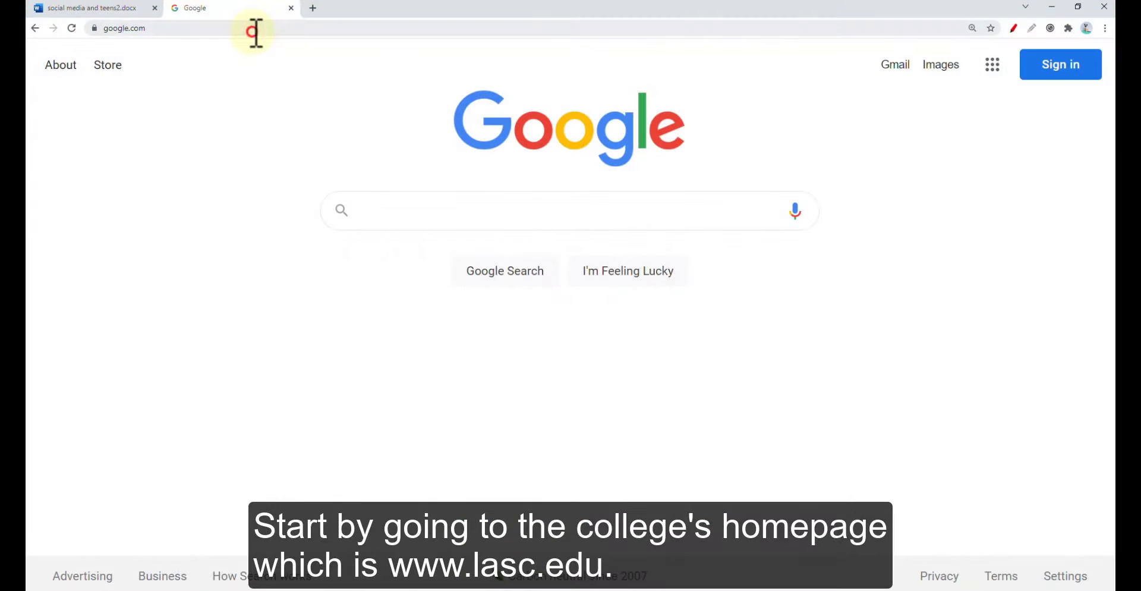
left_click(256, 29)
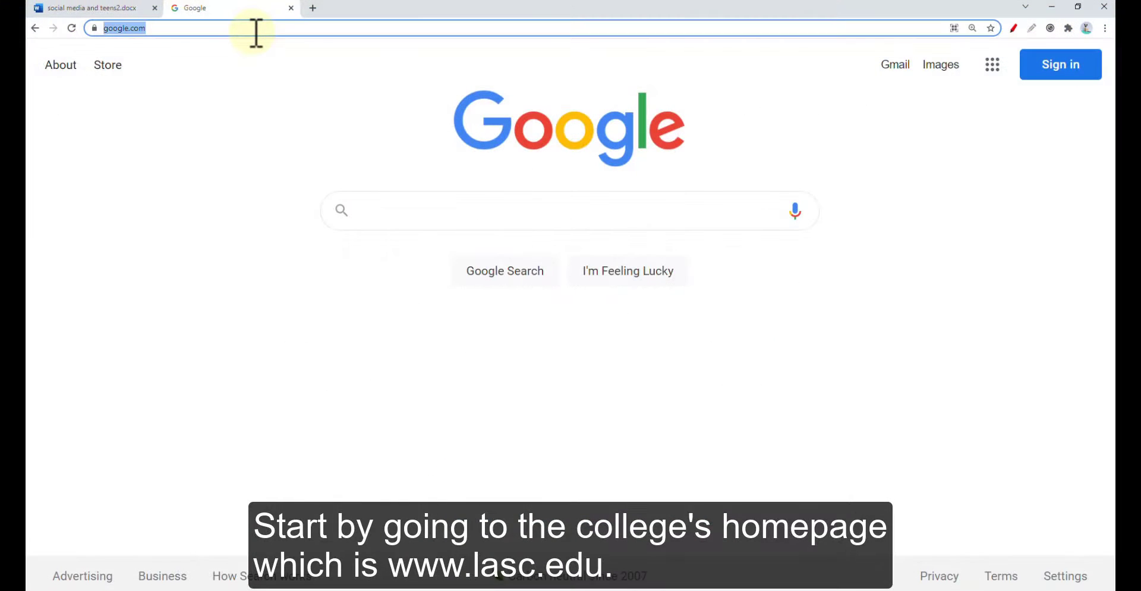
type("www.")
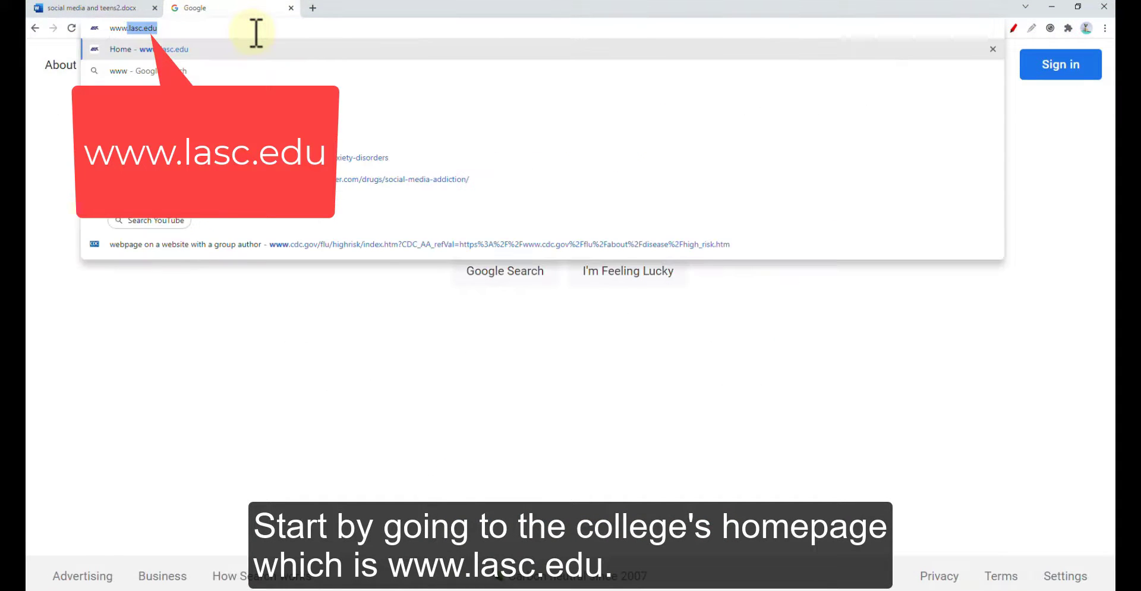
type("lasc.edu")
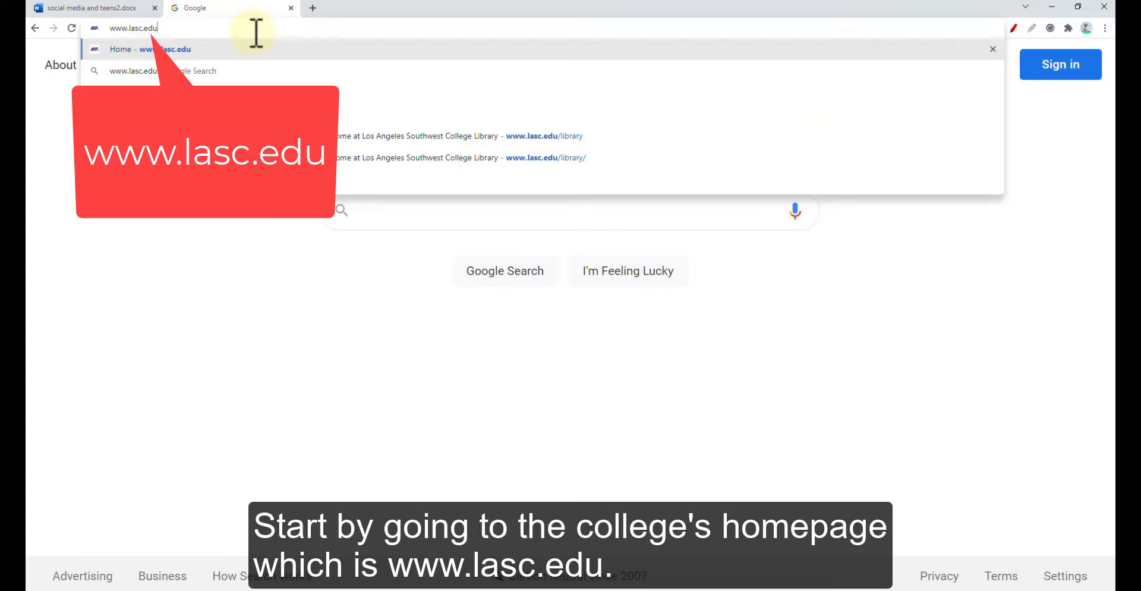
key("Return")
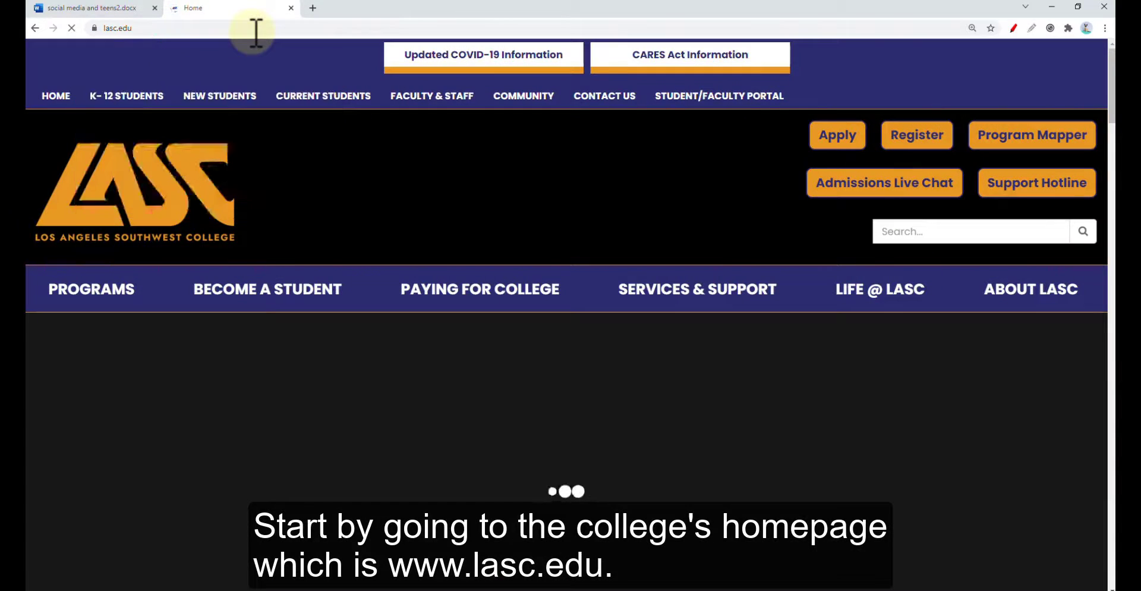
Step: Open the college's Library page from the homepage and continue to Library Home
scroll(731, 250, "down", 10)
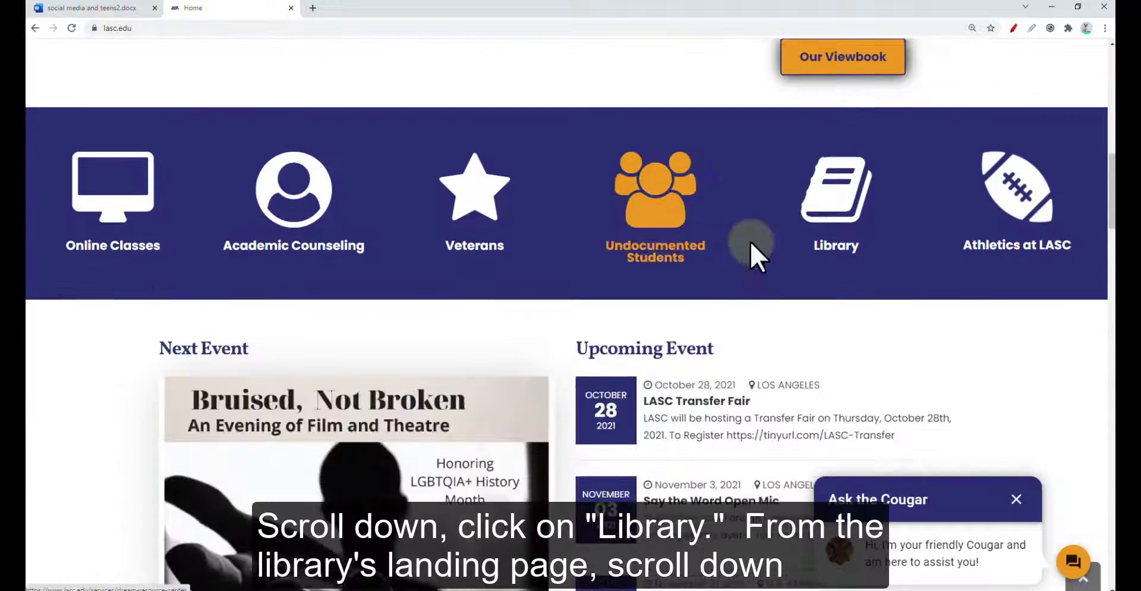
left_click(840, 202)
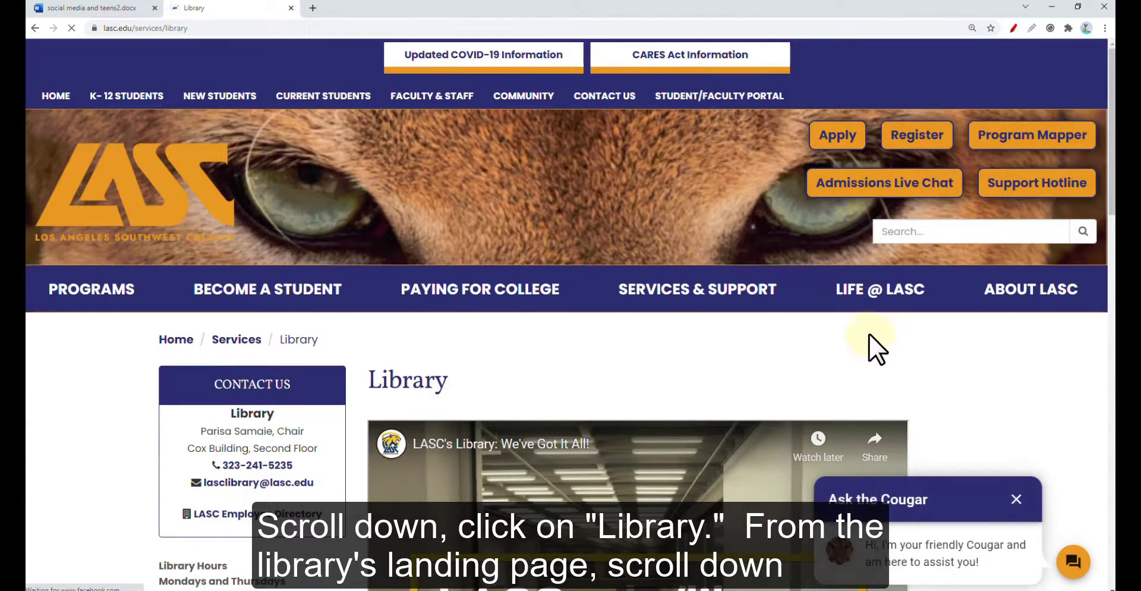
scroll(868, 334, "down", 10)
scroll(866, 331, "down", 3)
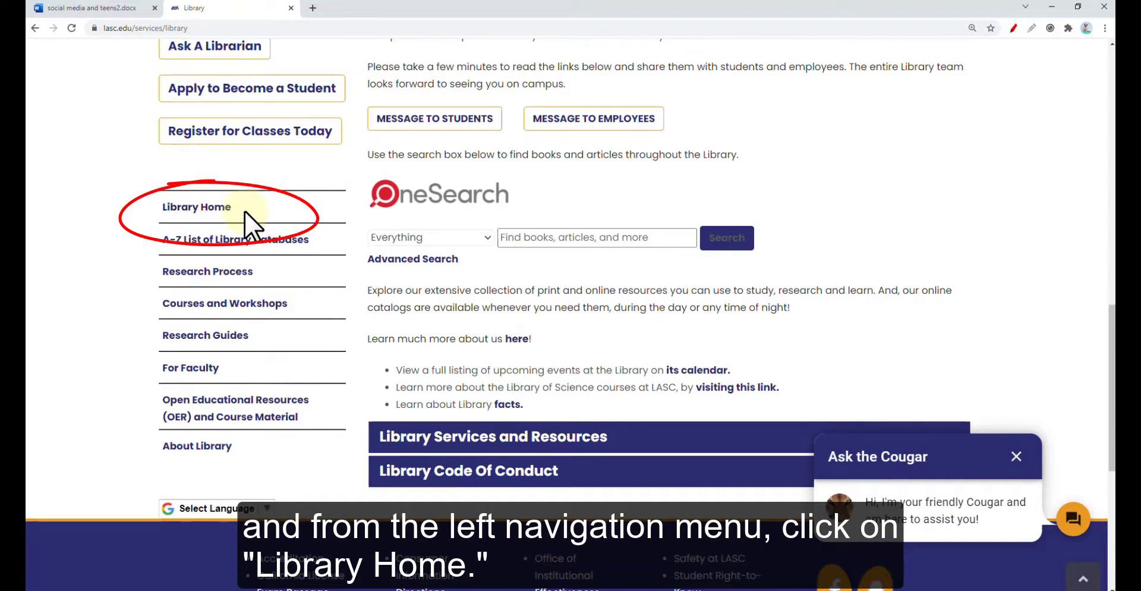
left_click(203, 207)
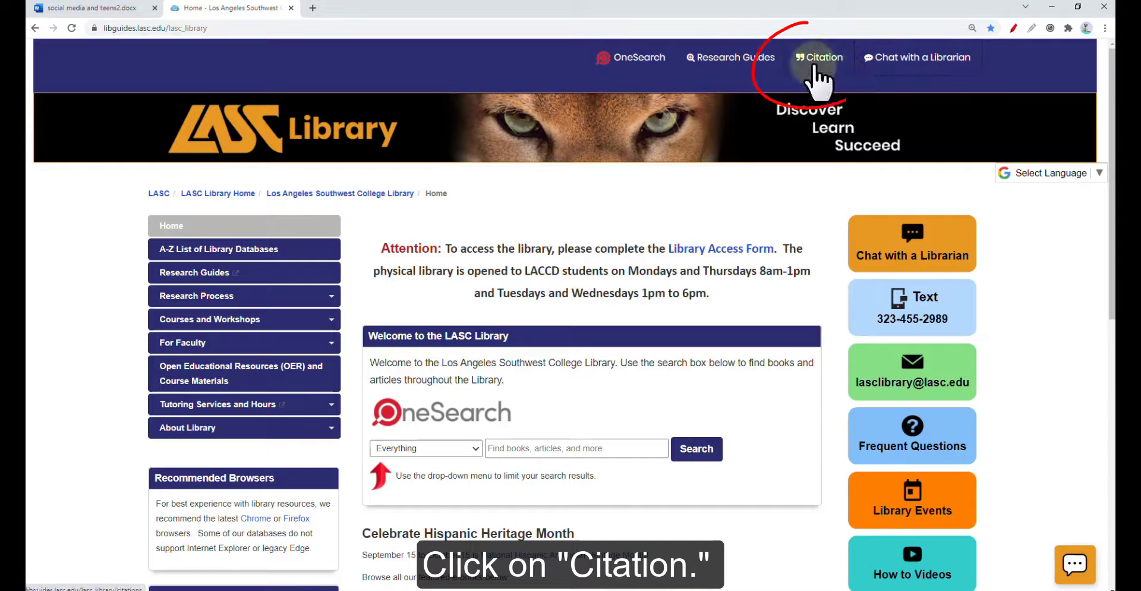
Step: Open the library's Citation guide for APA (7th ed.) and read its paper formatting, in-text citing and reference list rules
left_click(823, 59)
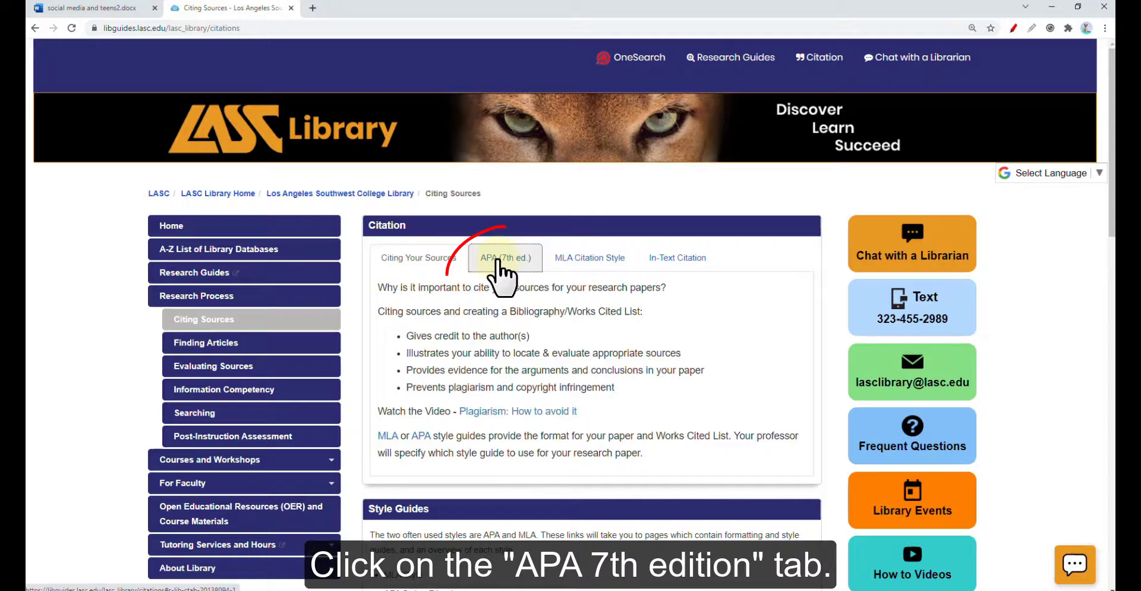
left_click(500, 259)
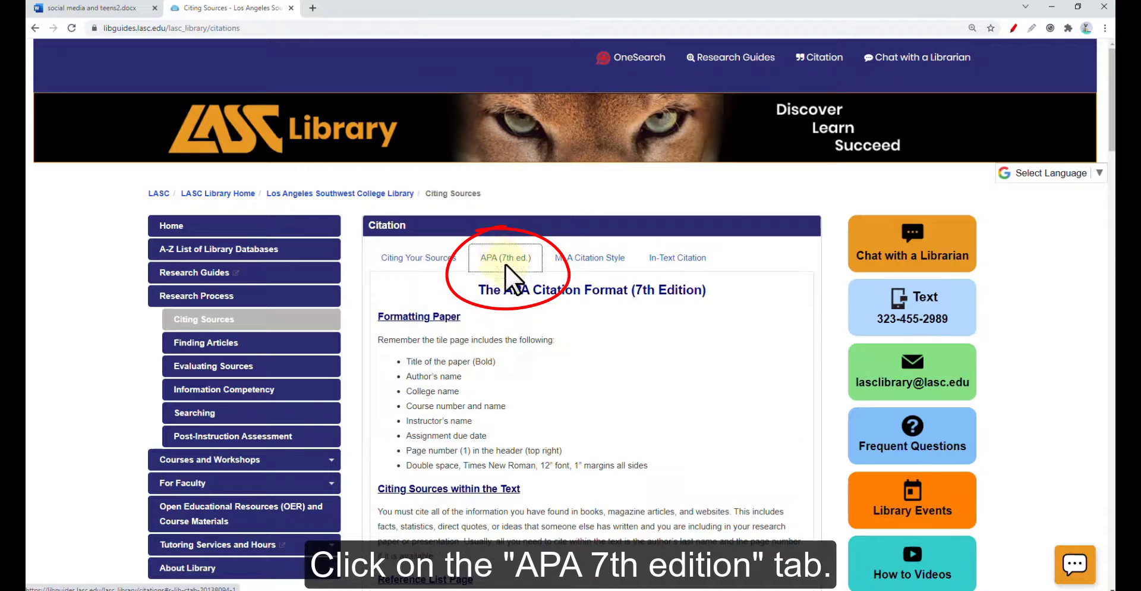
scroll(595, 344, "down", 2)
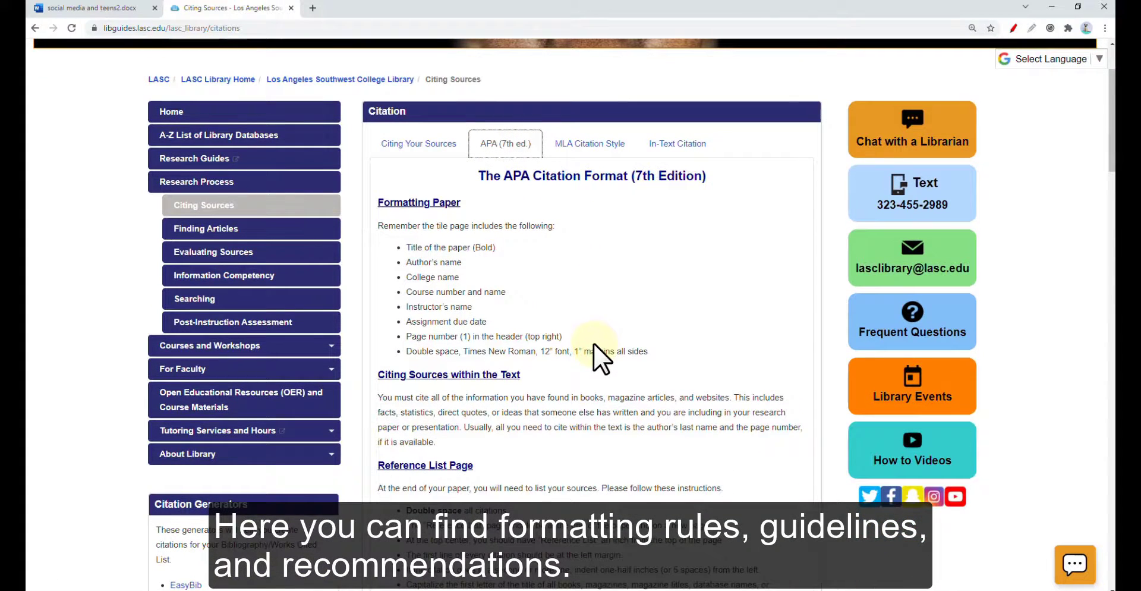
scroll(584, 327, "down", 3)
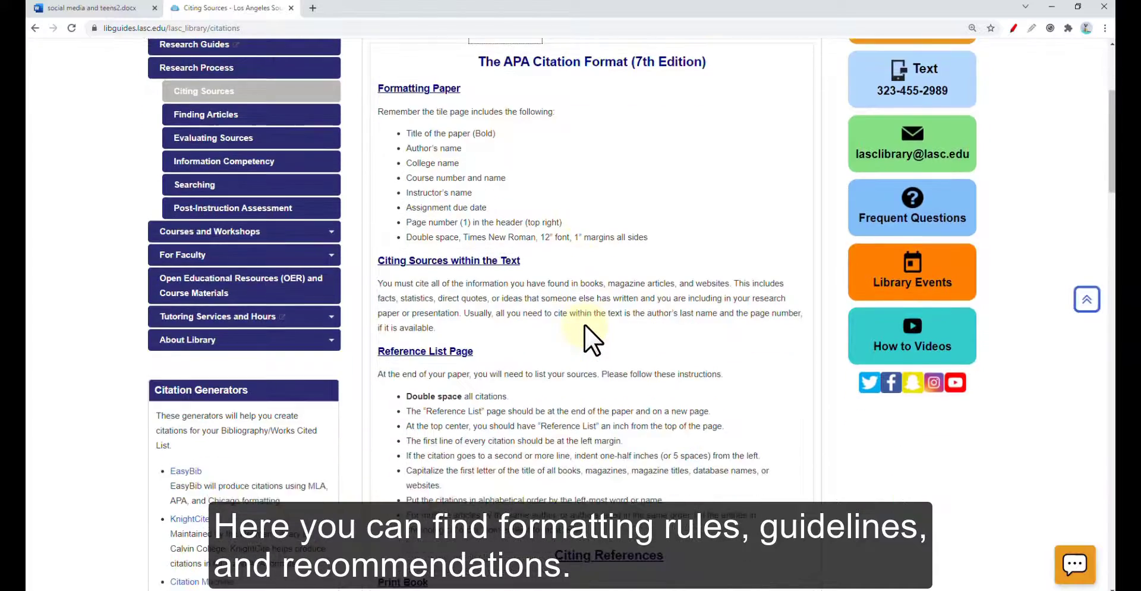
Step: Examine the Citing References examples, highlighting the citation pattern for an ebook from a library database, and return to the guide's beginning
scroll(583, 323, "down", 6)
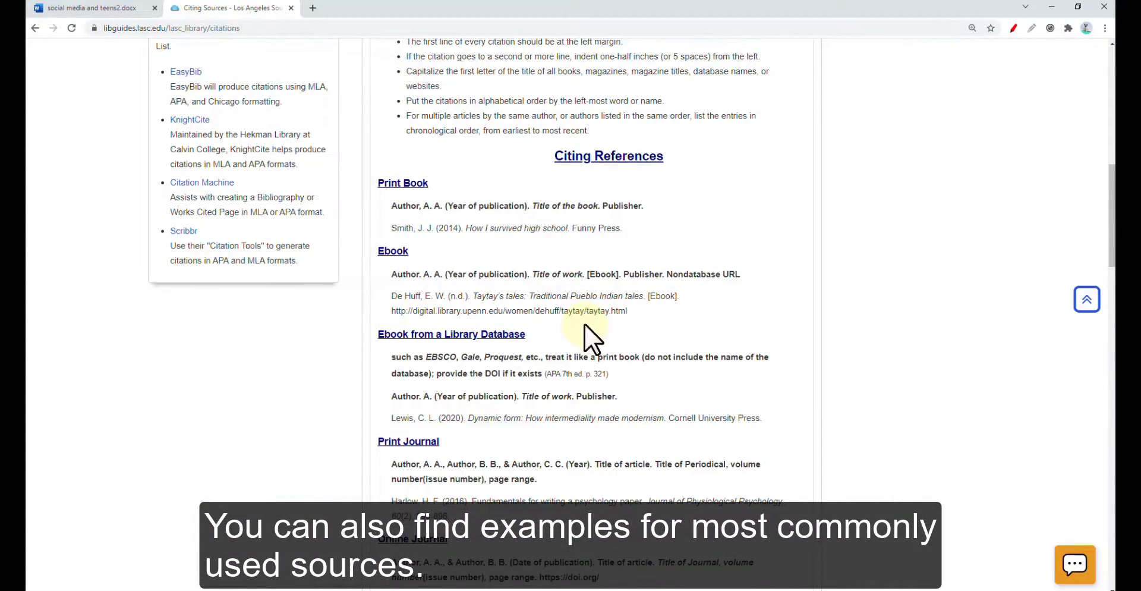
scroll(583, 323, "down", 2)
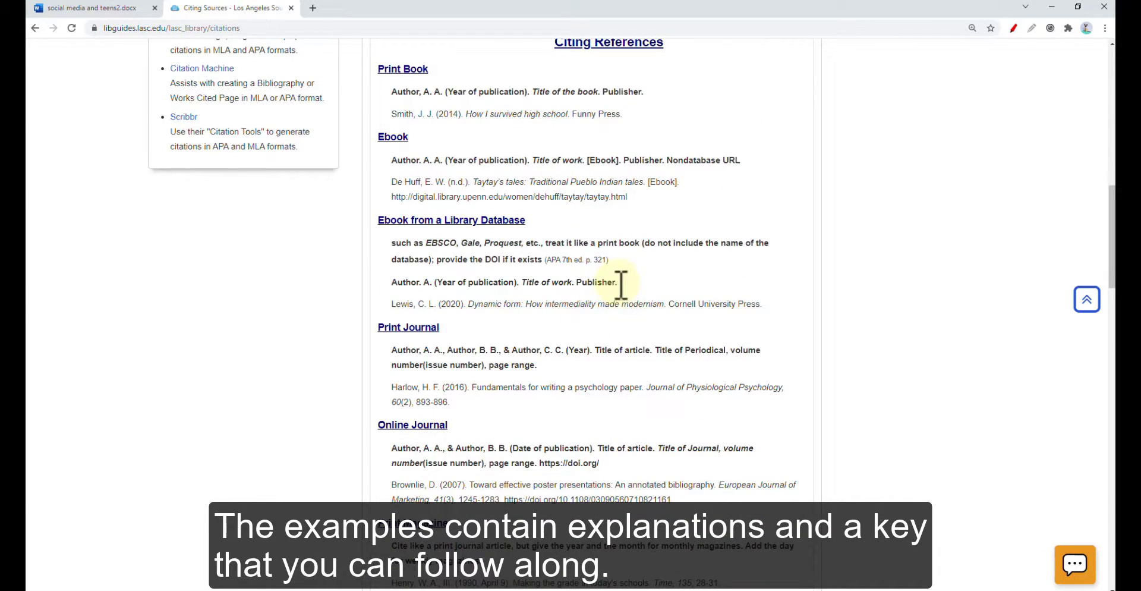
left_click_drag(621, 283, 452, 276)
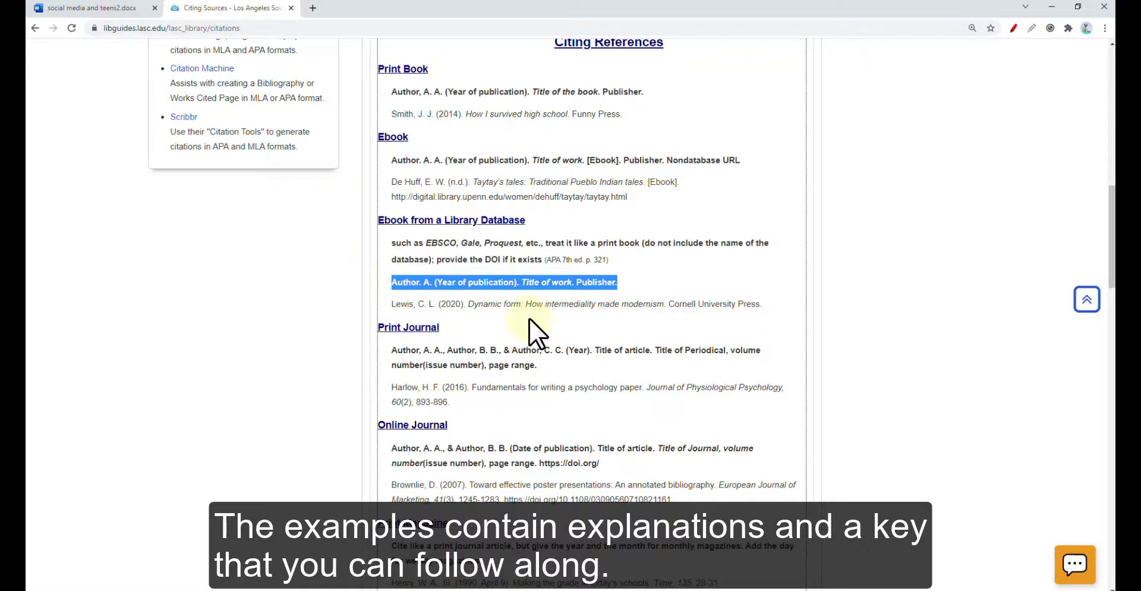
left_click(775, 307)
scroll(737, 322, "up", 8)
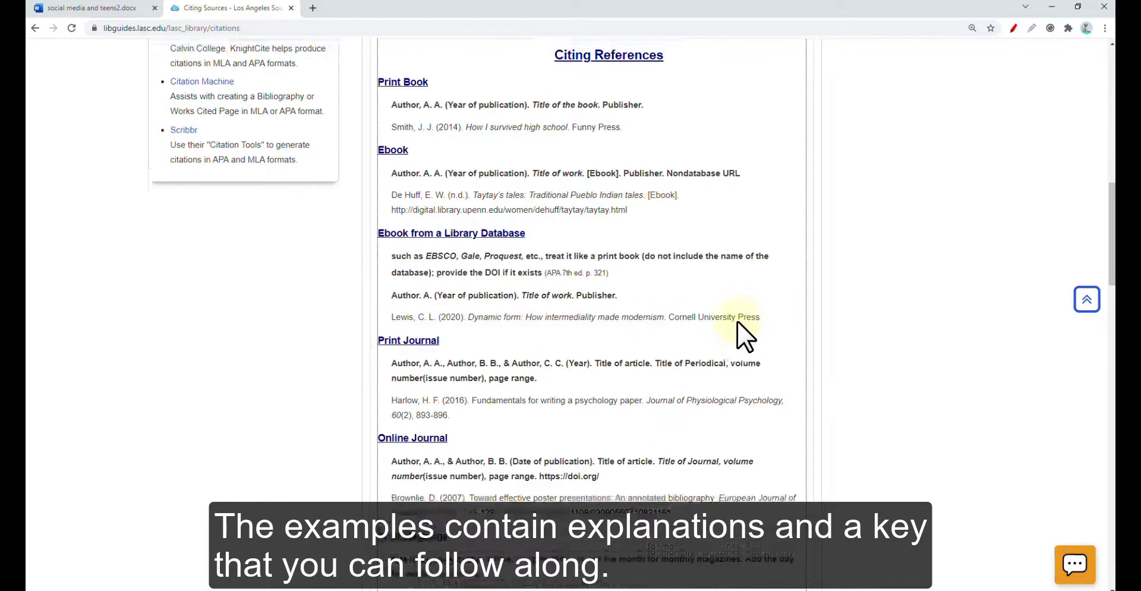
scroll(737, 322, "up", 3)
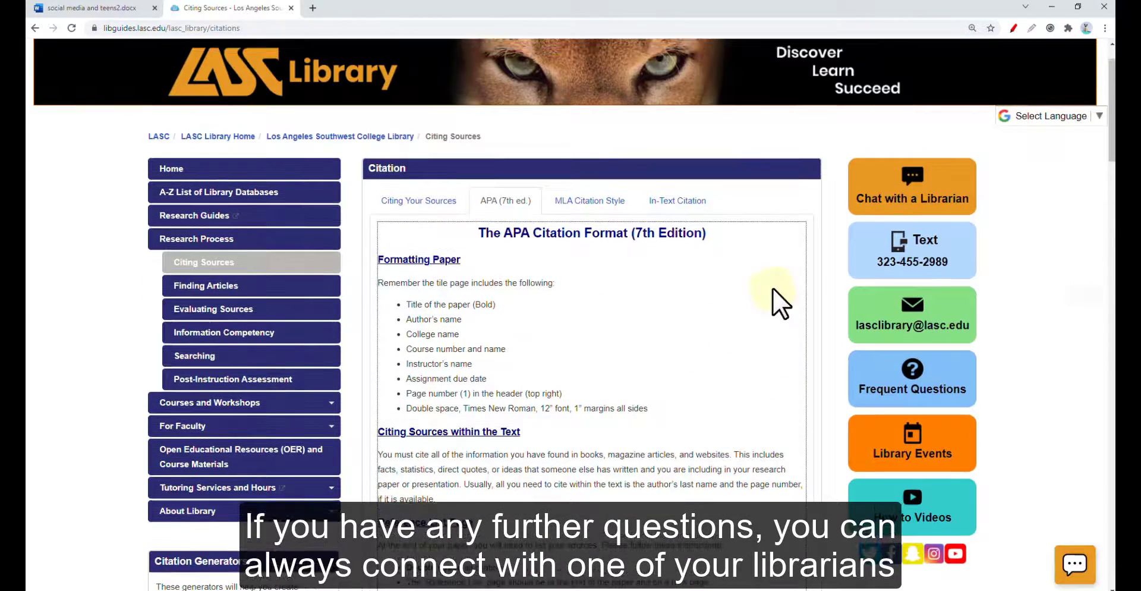